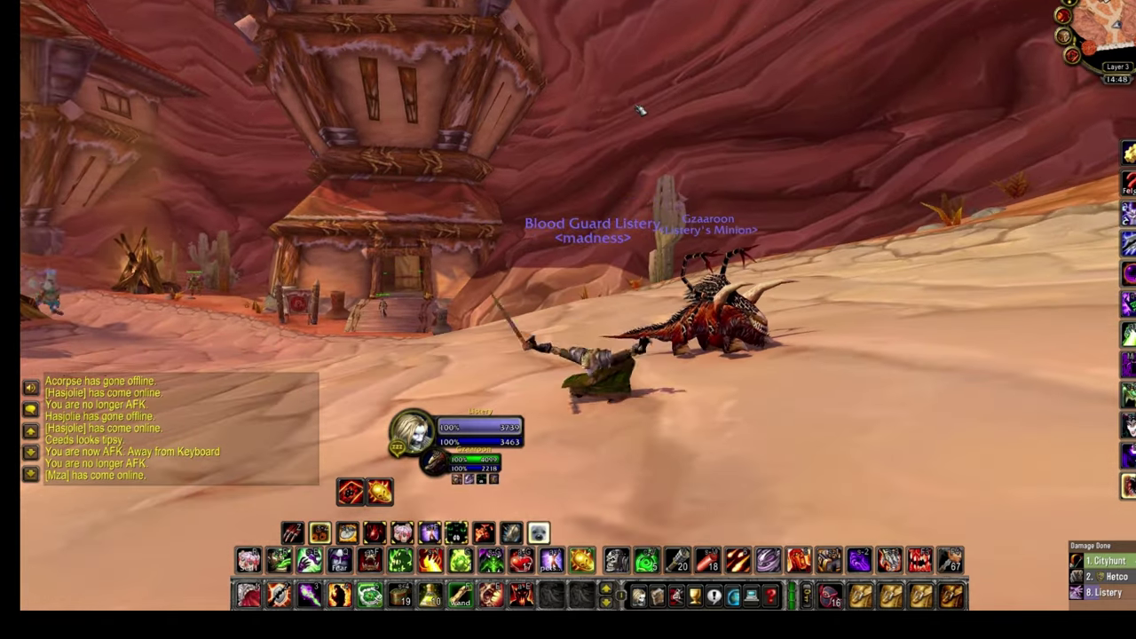
key("a")
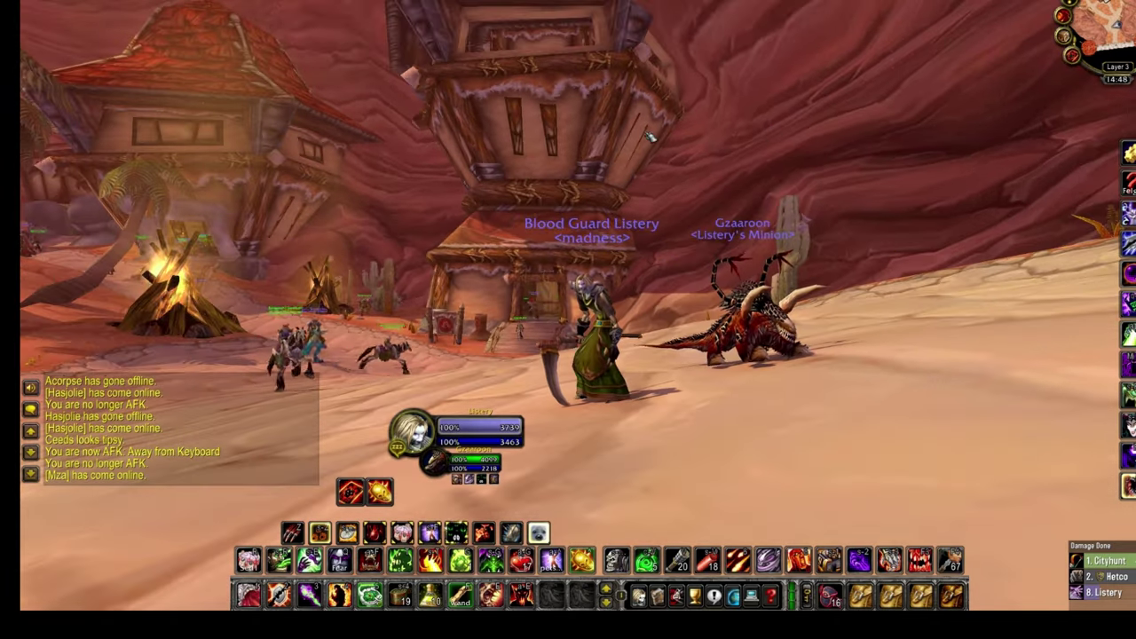
left_click_drag(649, 136, 701, 133)
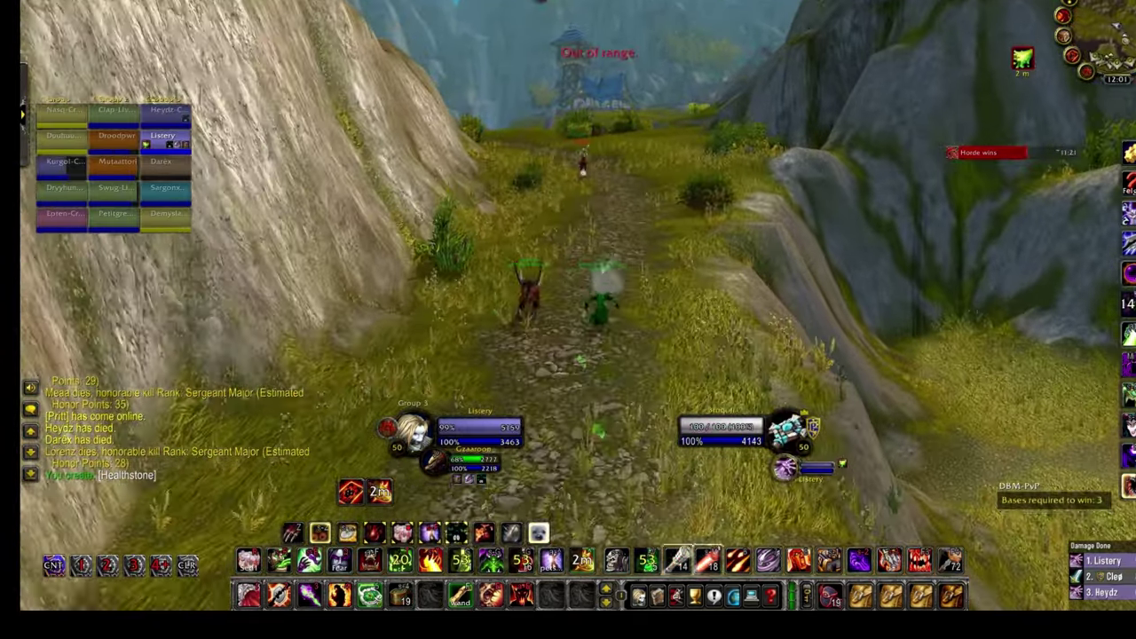
Engage the enemy player on the hillside path in the battleground with damage-over-time spells.
key("1")
key("1")
key("1")
key("1")
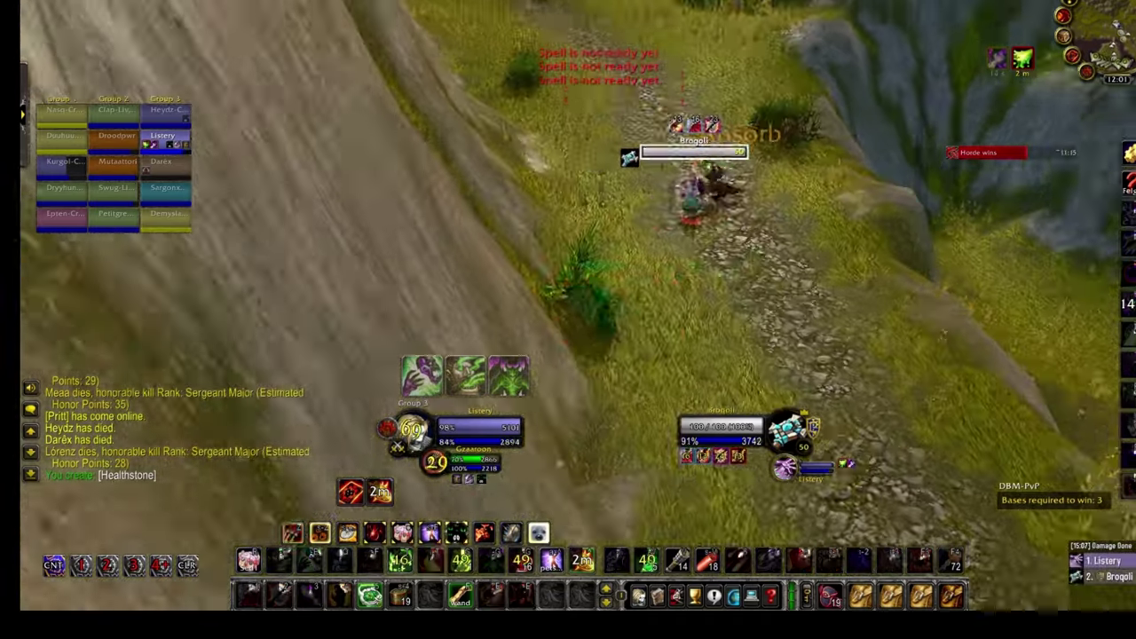
key("3")
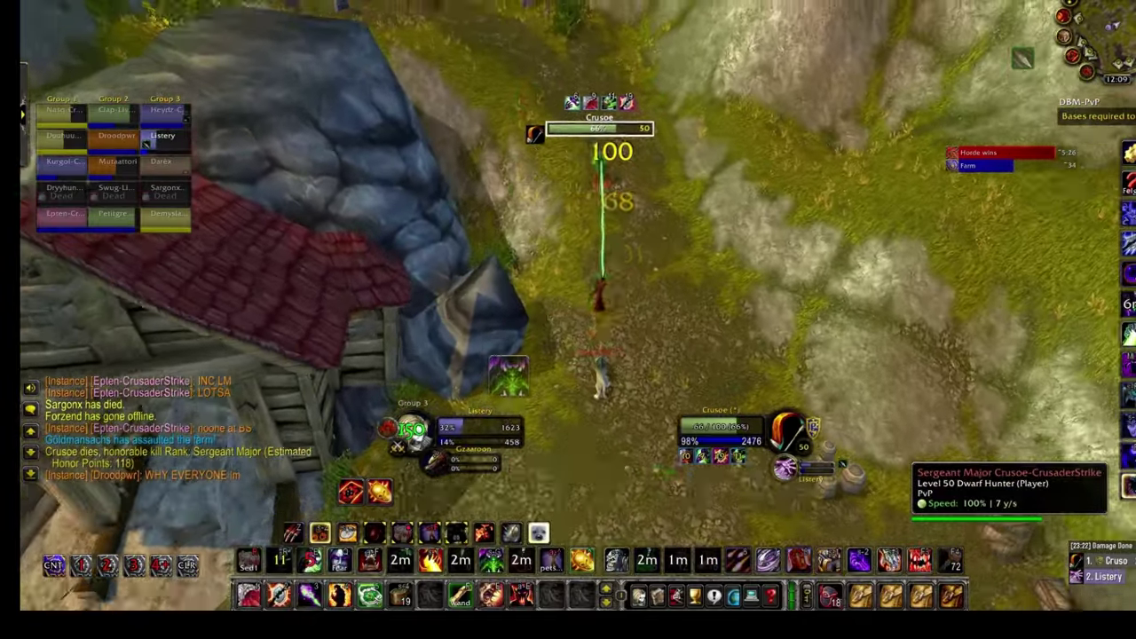
Fight the enemy dwarf hunter and the night elf hunter in the battleground with drain and damage-over-time spells.
key("5")
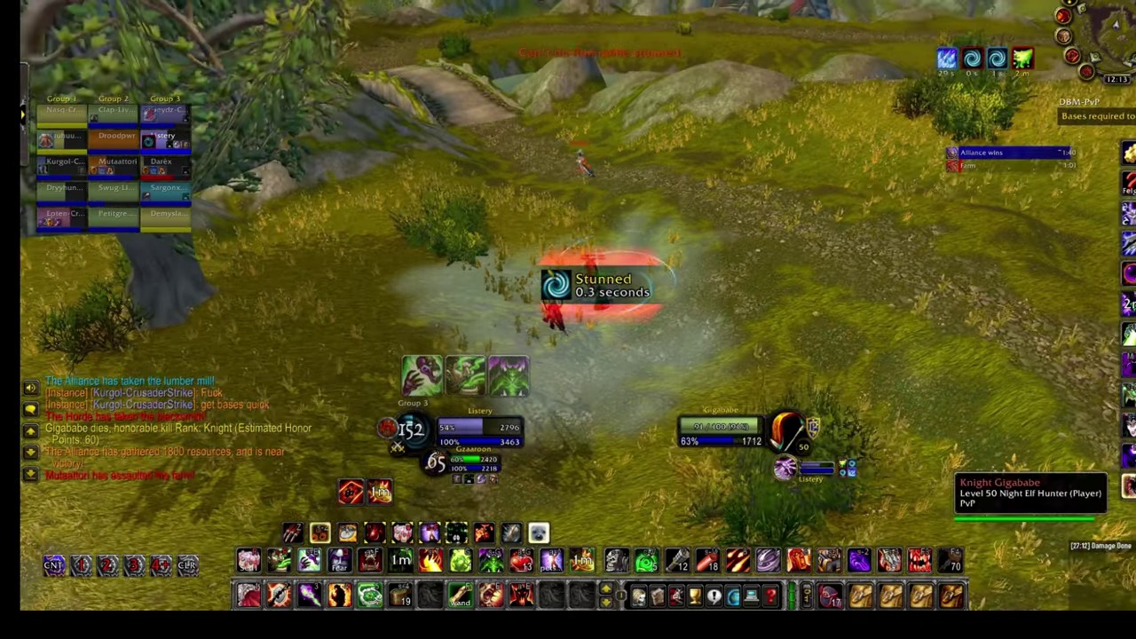
key("1")
key("1")
key("1")
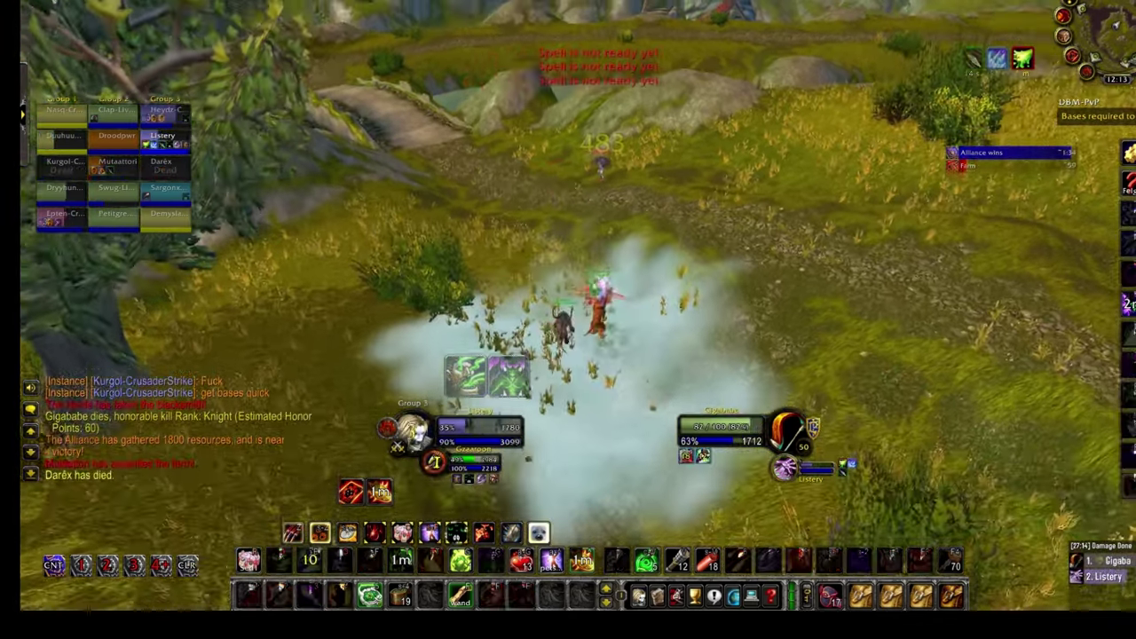
key("1")
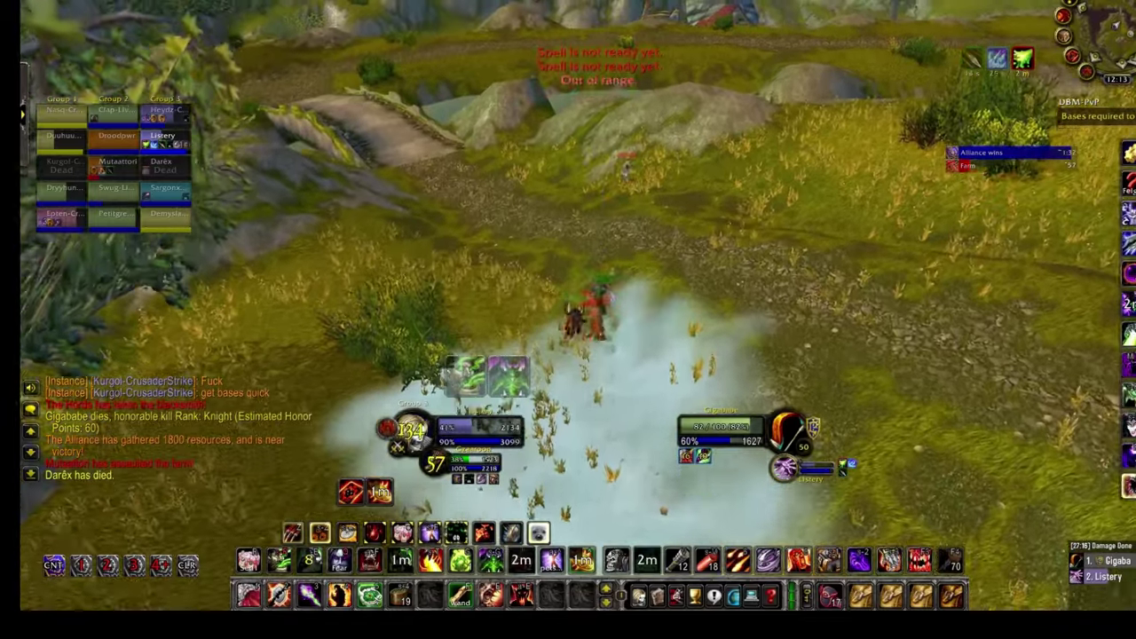
key("w")
key("1")
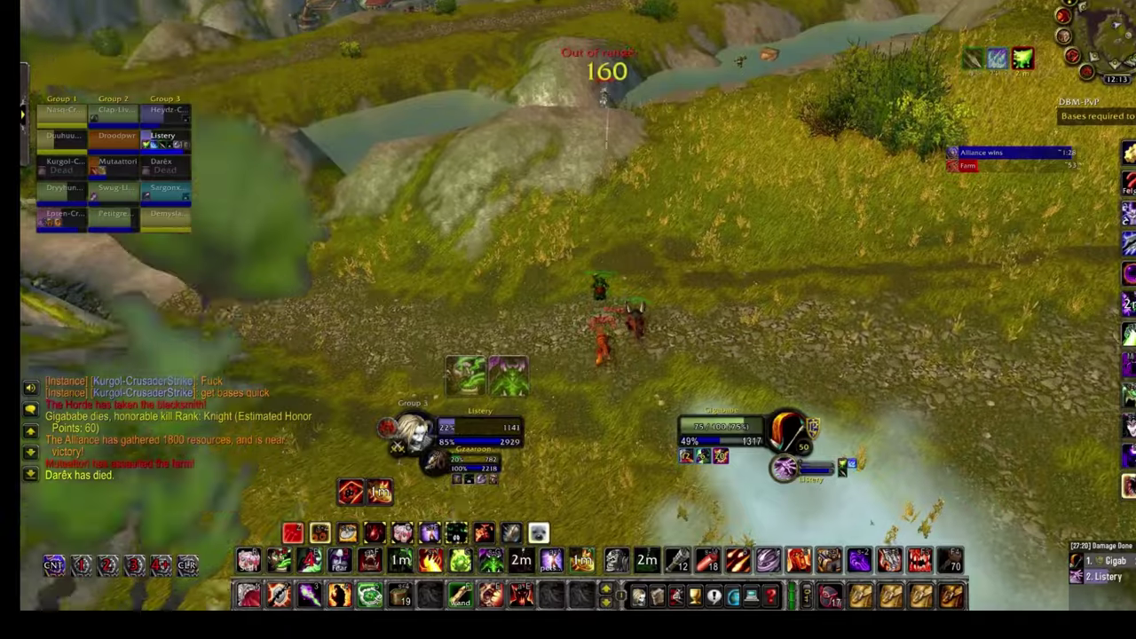
key("1")
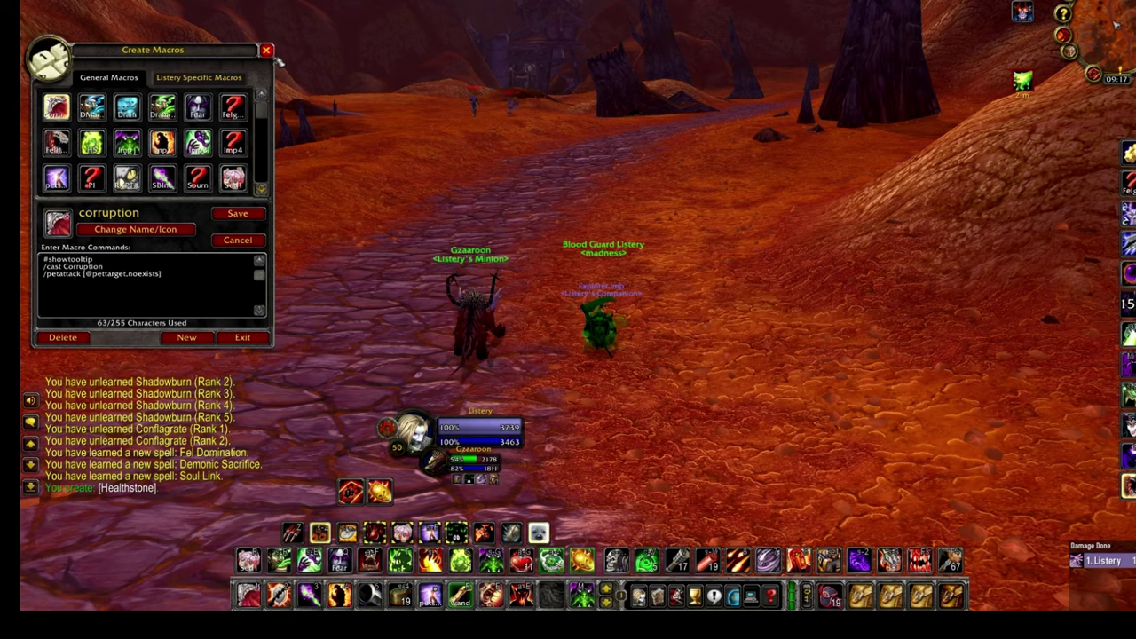
Close the macro window and kill the enemy hunter on the stone road with damage-over-time spells and Drain Life.
key("Escape")
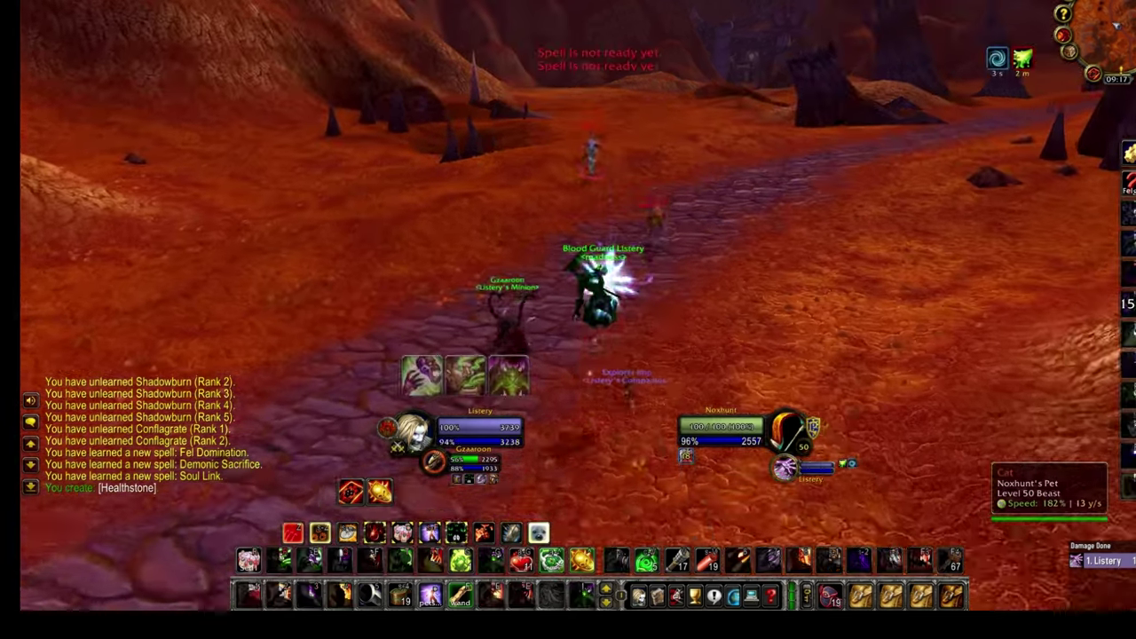
key("w")
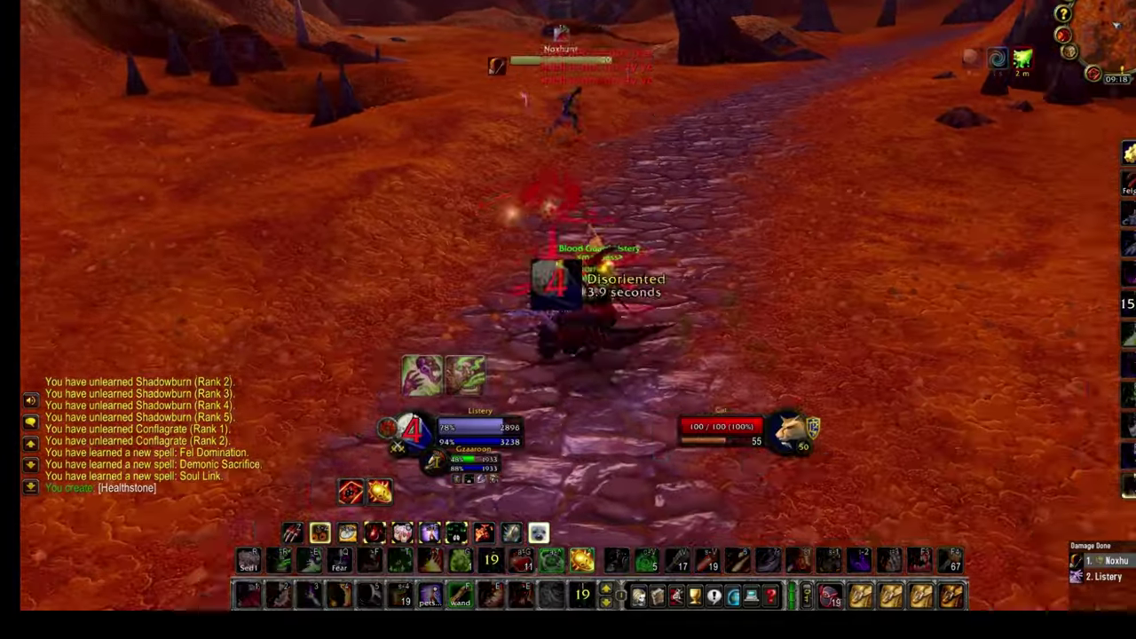
key("=")
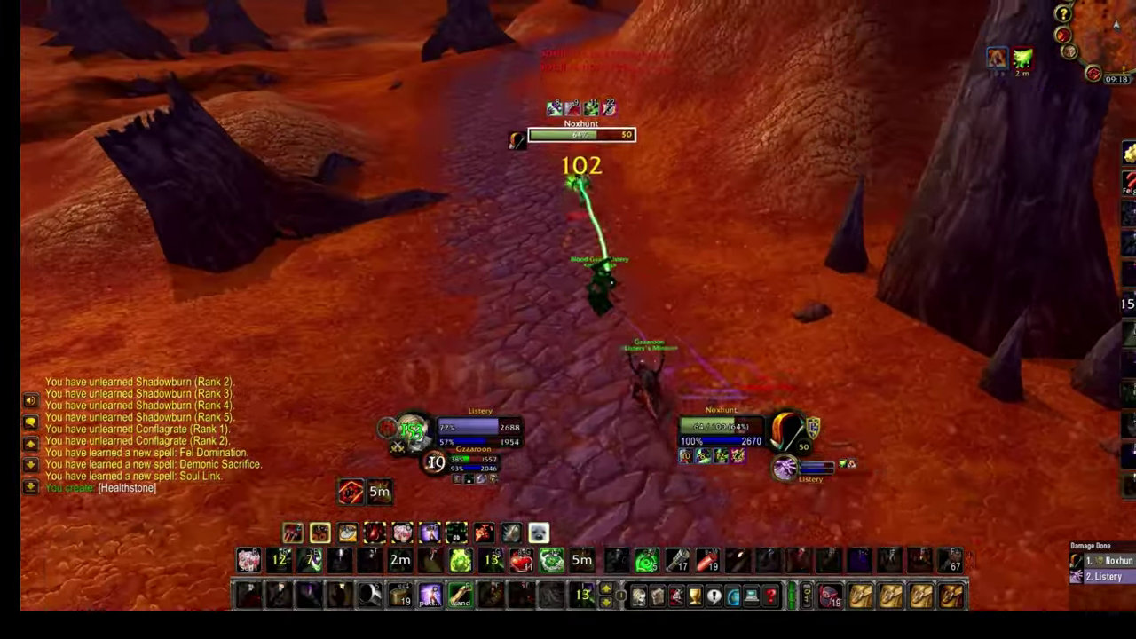
key("6")
key("d")
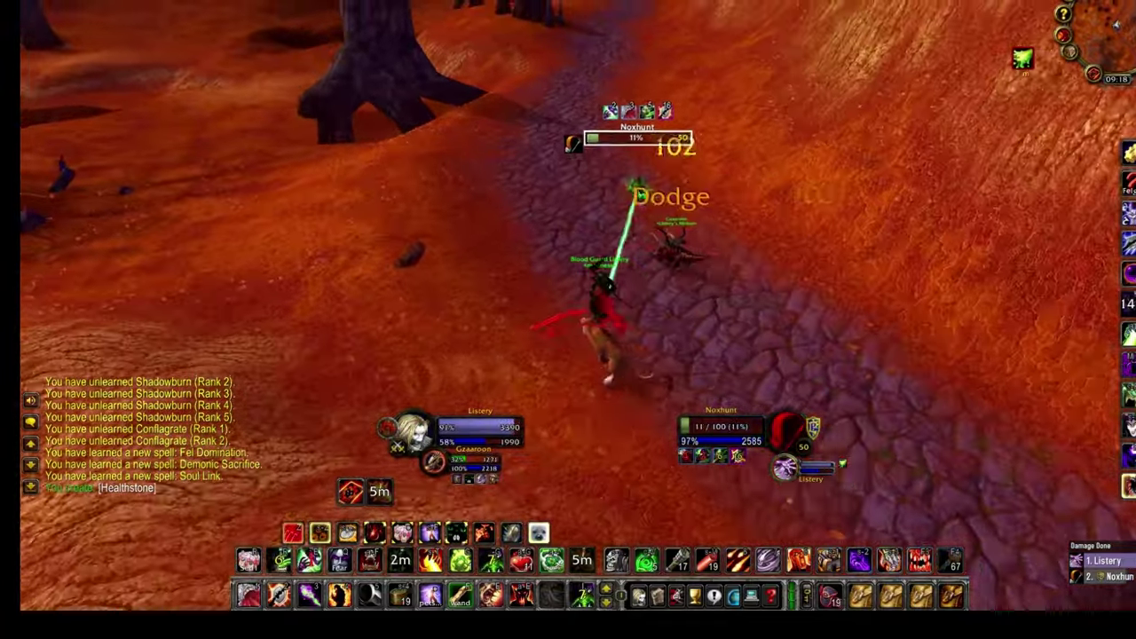
key("3")
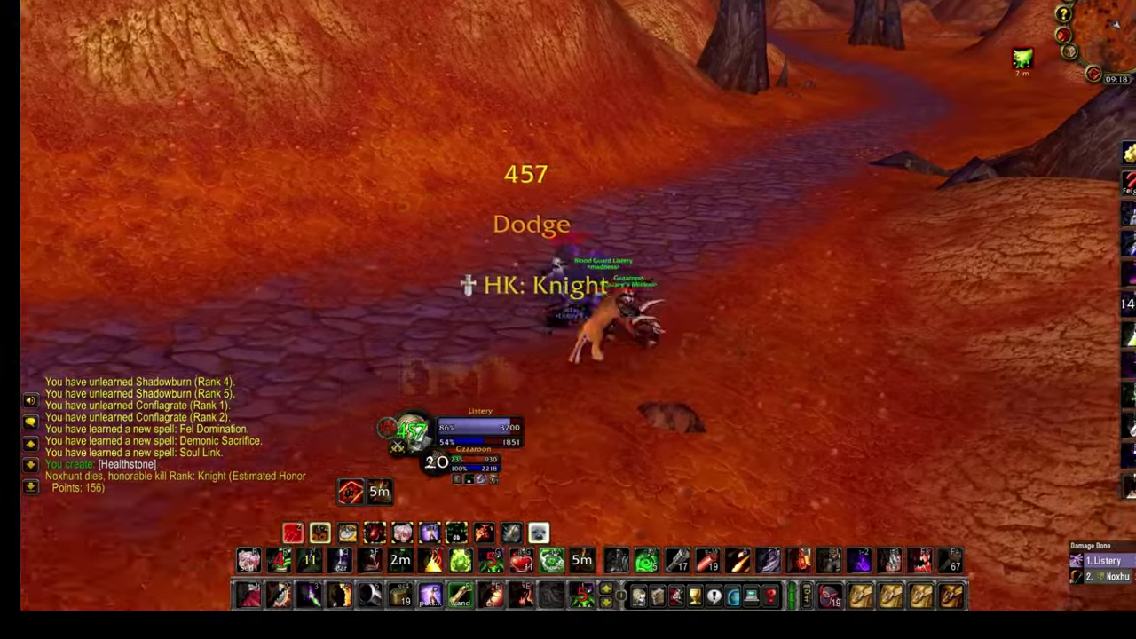
key("s")
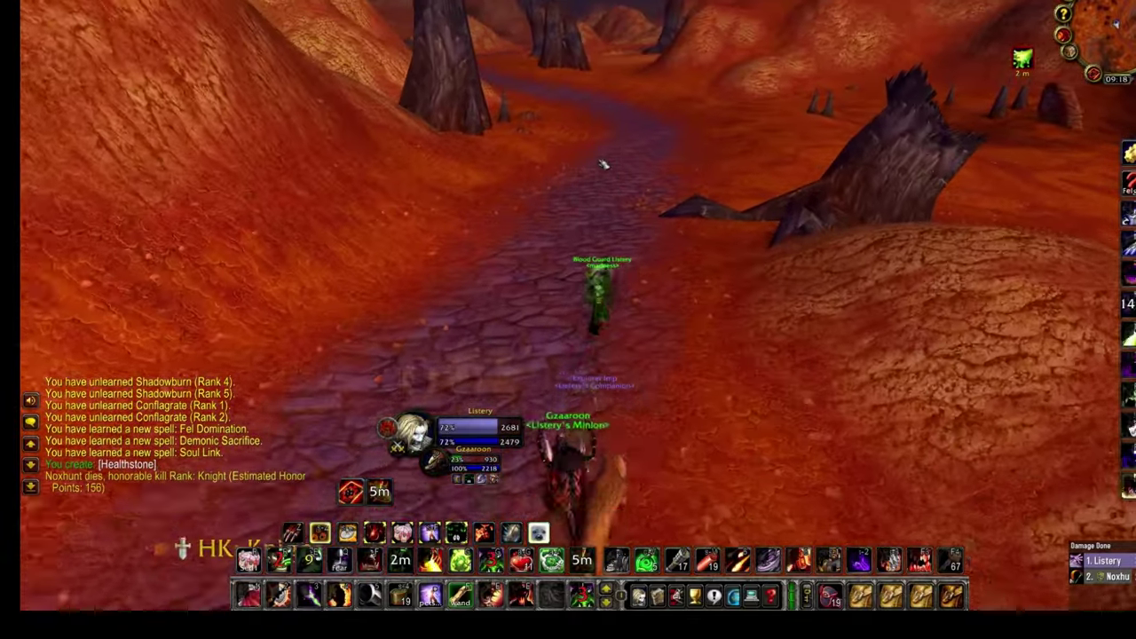
key("w")
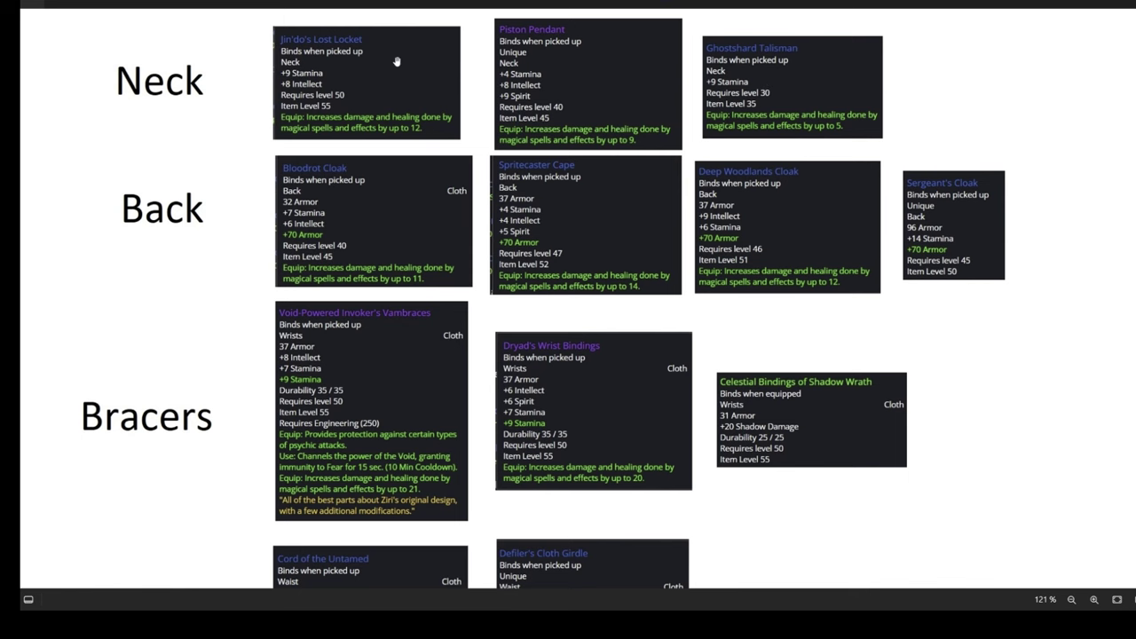
Examine the neck, back, bracer, belt and ring options in the gear chart, through to Advisor's Ring.
scroll(568, 201, "down", 3)
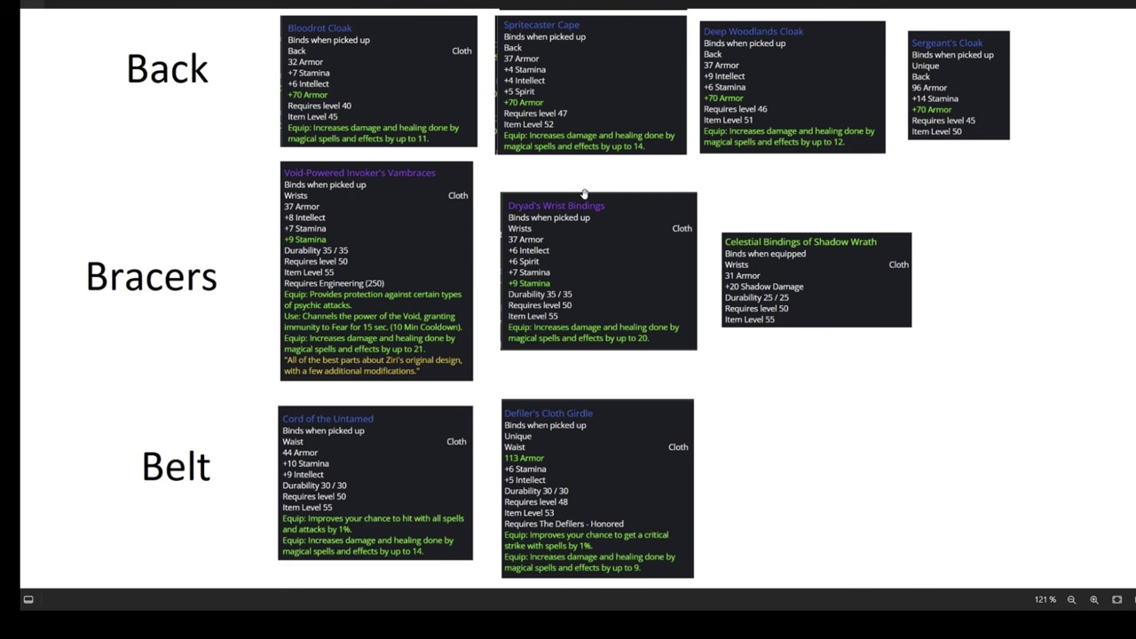
scroll(581, 276, "down", 3)
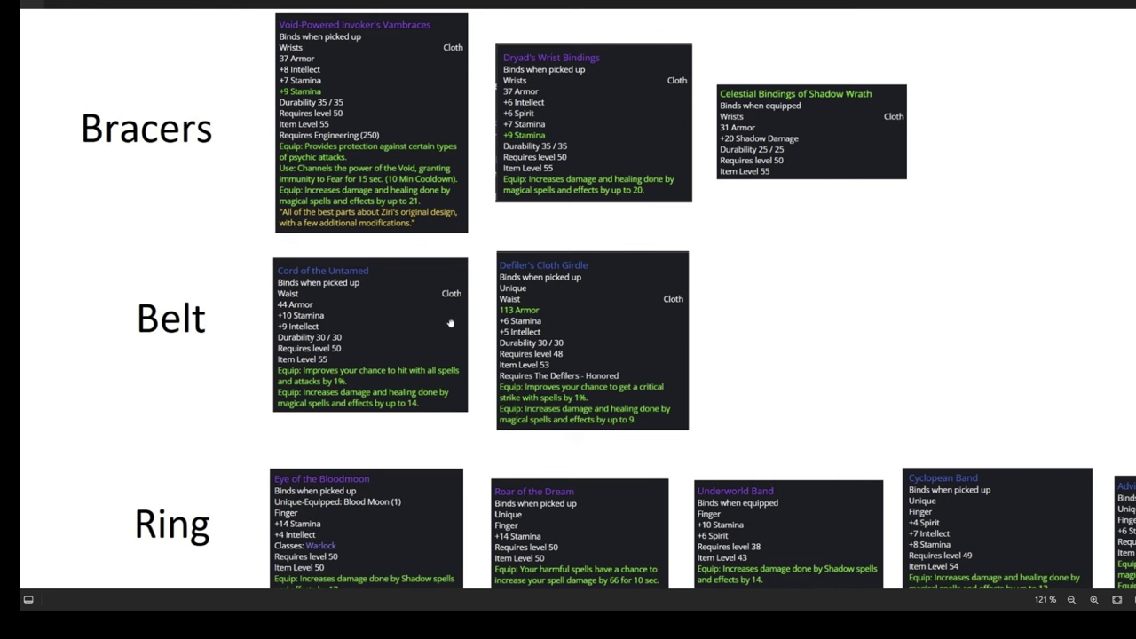
scroll(449, 325, "down", 4)
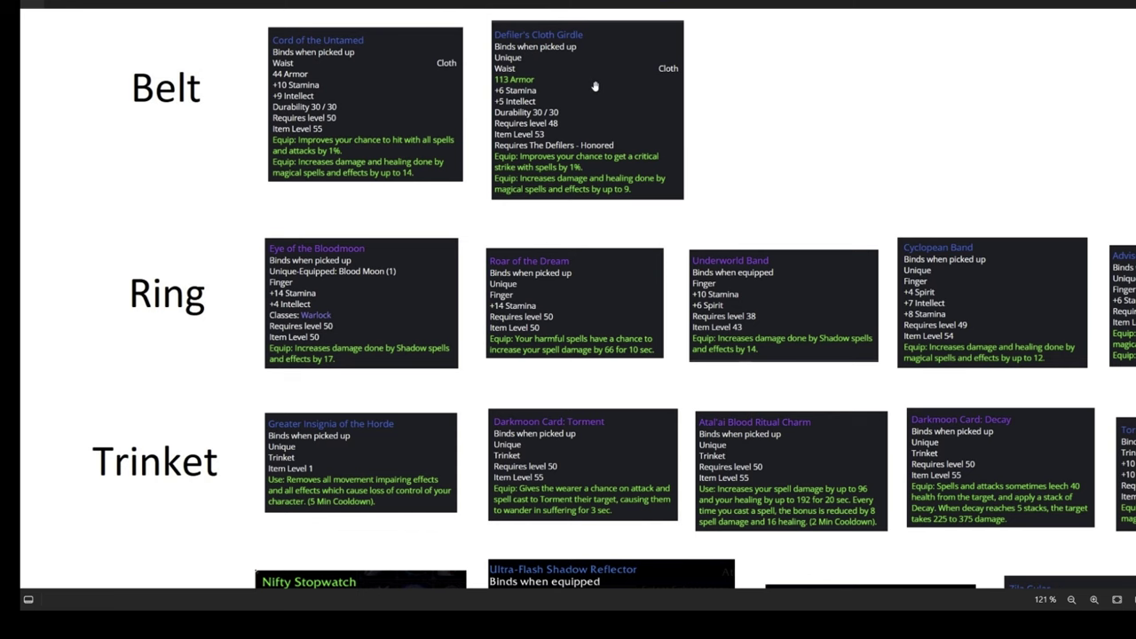
scroll(834, 186, "down", 4)
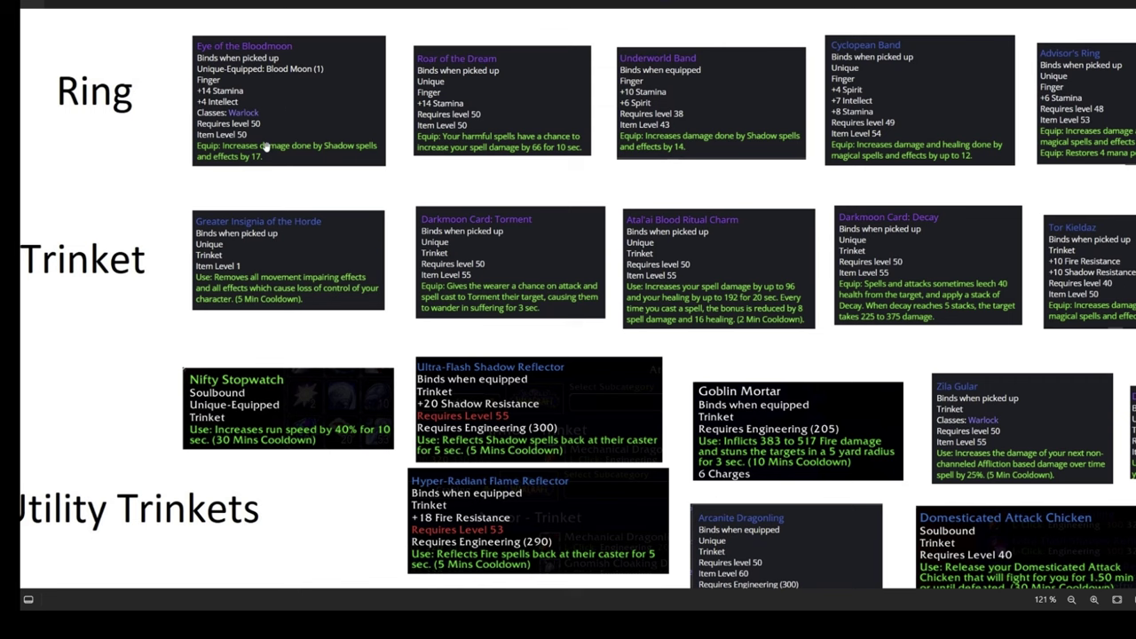
scroll(313, 121, "up", 1)
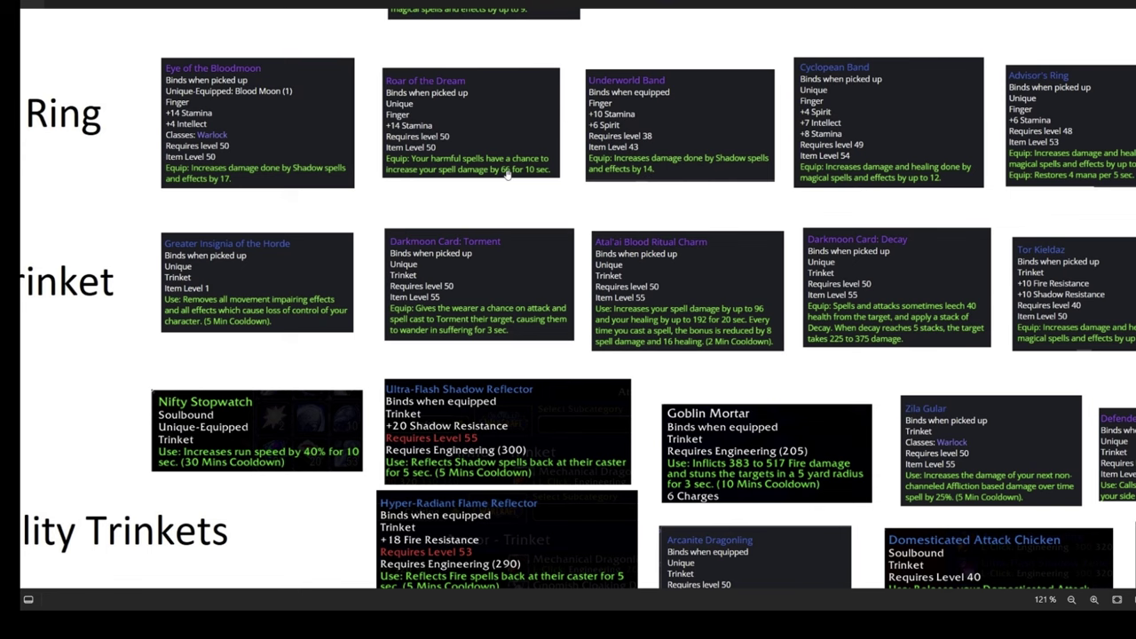
scroll(911, 130, "right", 3)
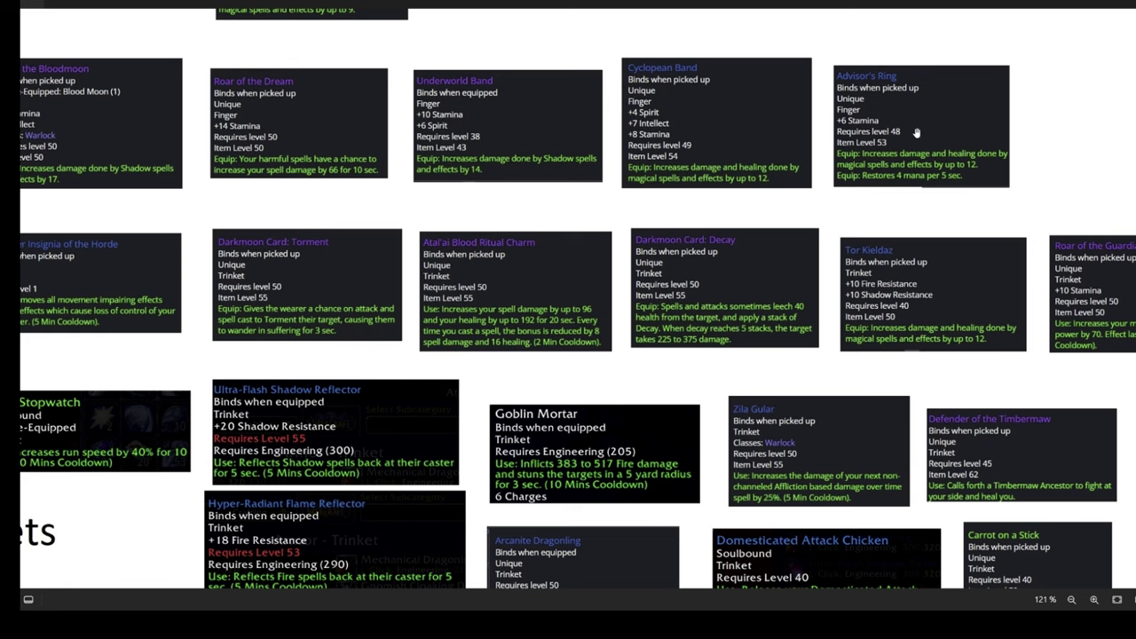
Examine Greater Insignia of the Horde, Darkmoon Card: Torment and Atal'ai Blood Ritual Charm in the trinket row.
left_click_drag(428, 155, 715, 100)
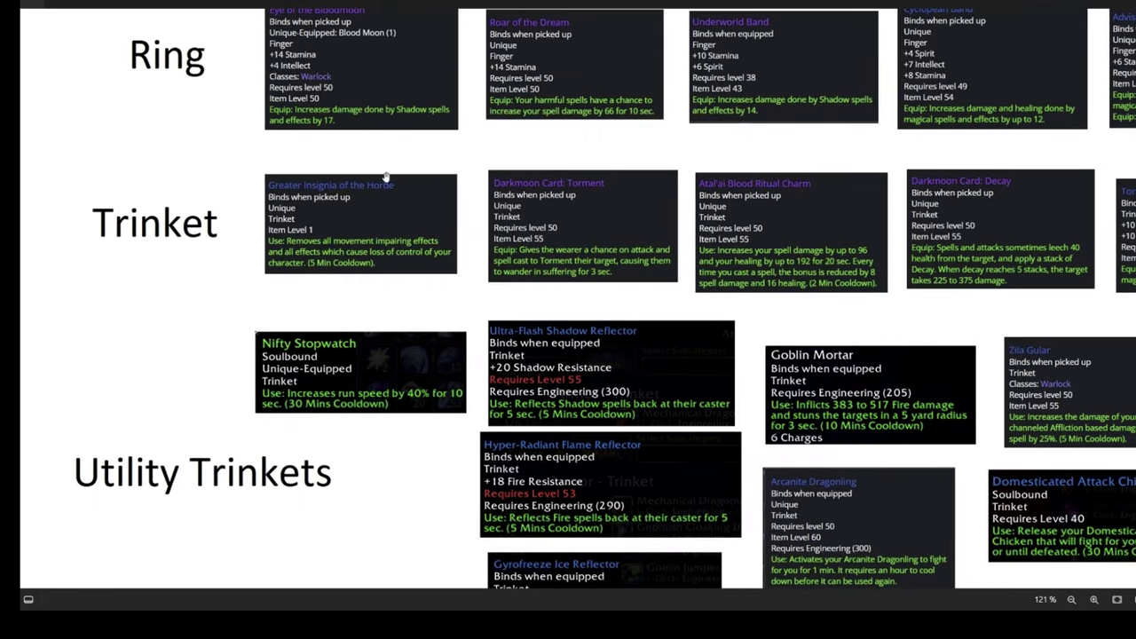
left_click_drag(326, 220, 308, 97)
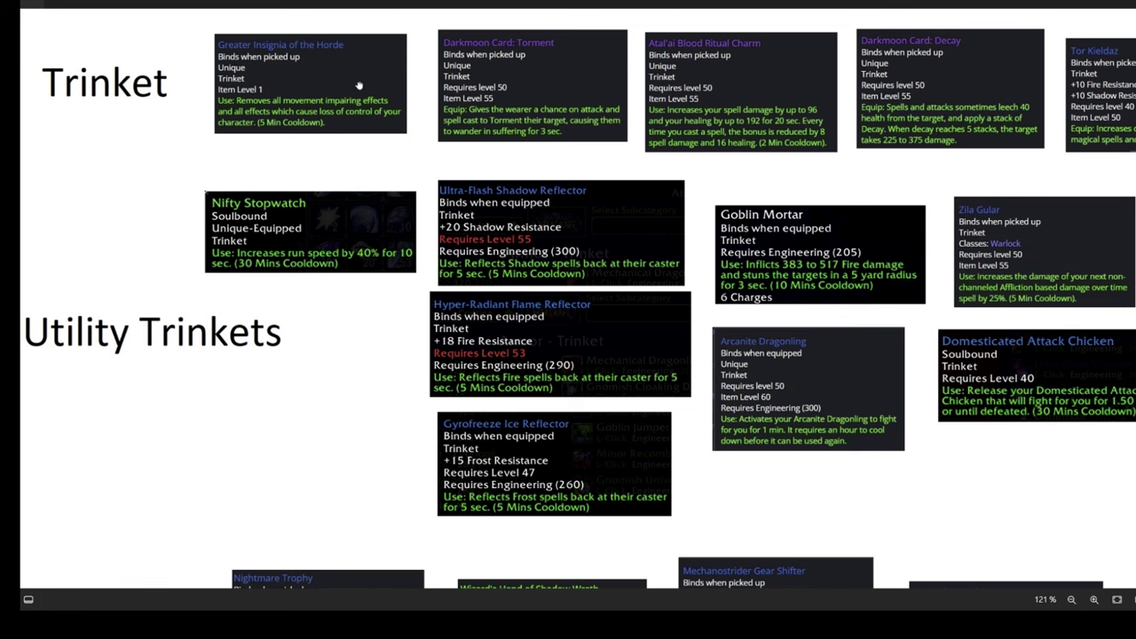
left_click_drag(306, 89, 194, 86)
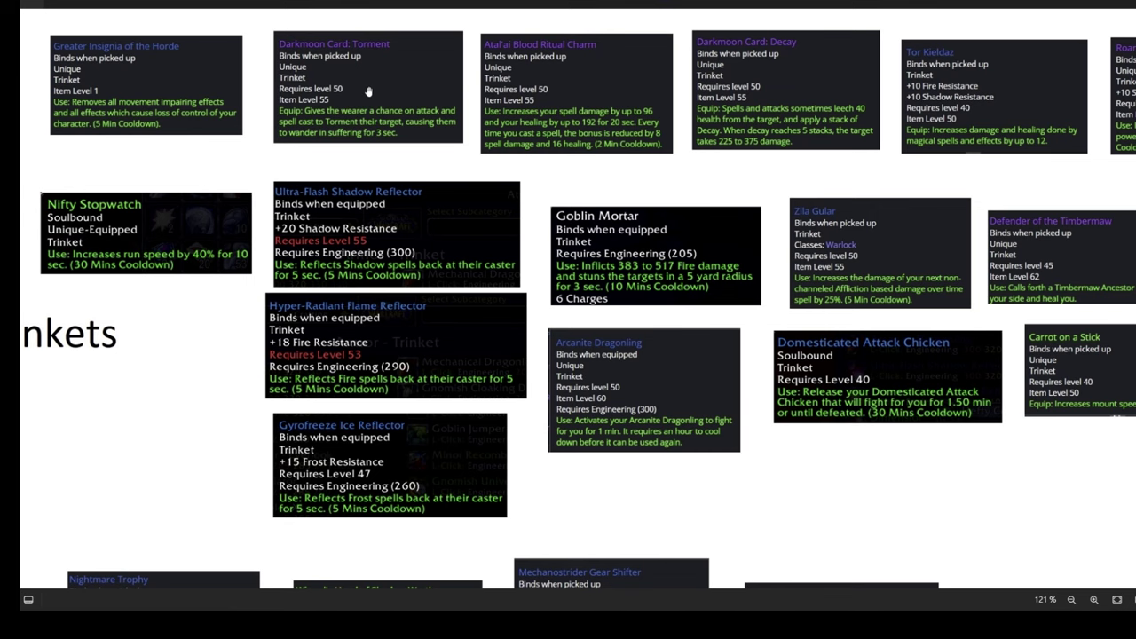
left_click_drag(371, 91, 191, 108)
left_click_drag(385, 100, 413, 82)
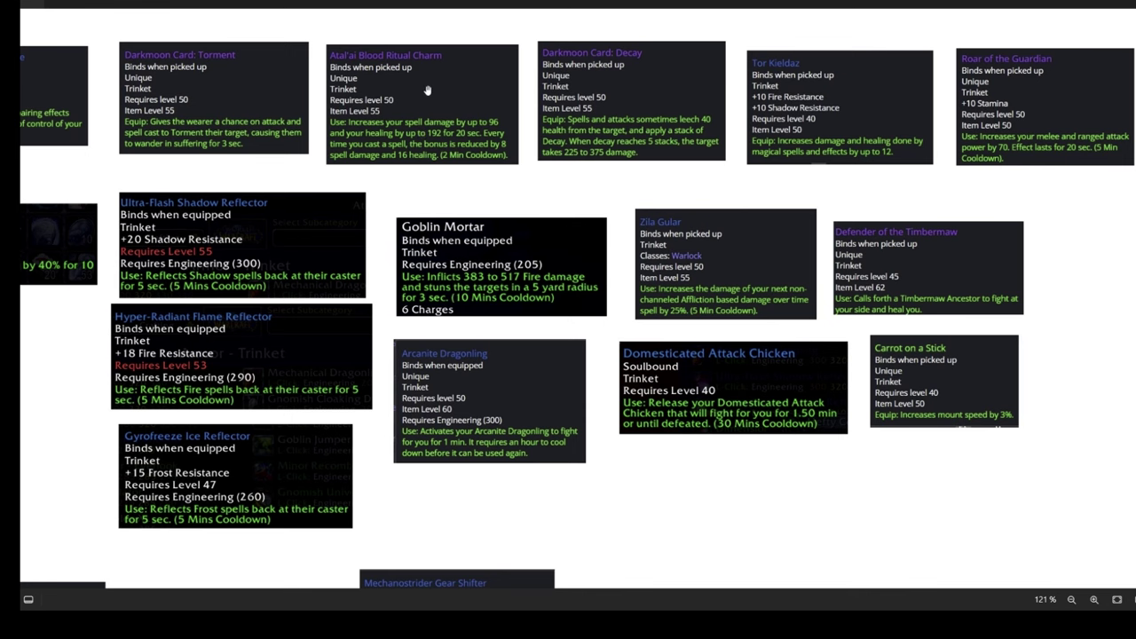
left_click_drag(426, 90, 443, 94)
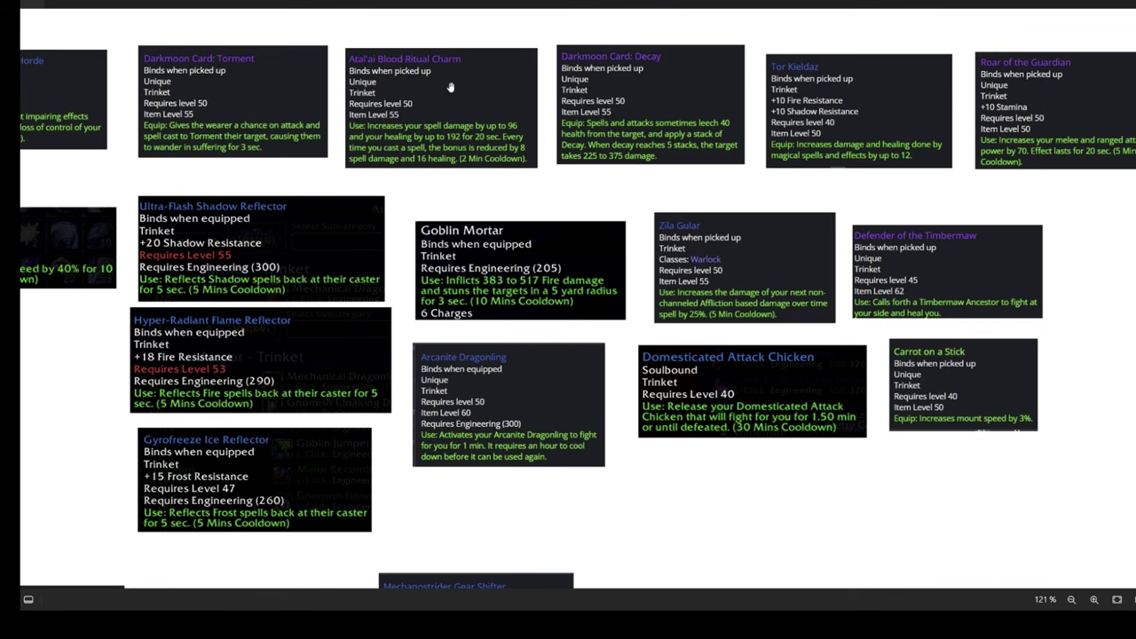
Examine the remaining trinkets in the row, from Darkmoon Card: Decay through Tor Kieldaz to Rune of Perfection.
scroll(450, 87, "right", 3)
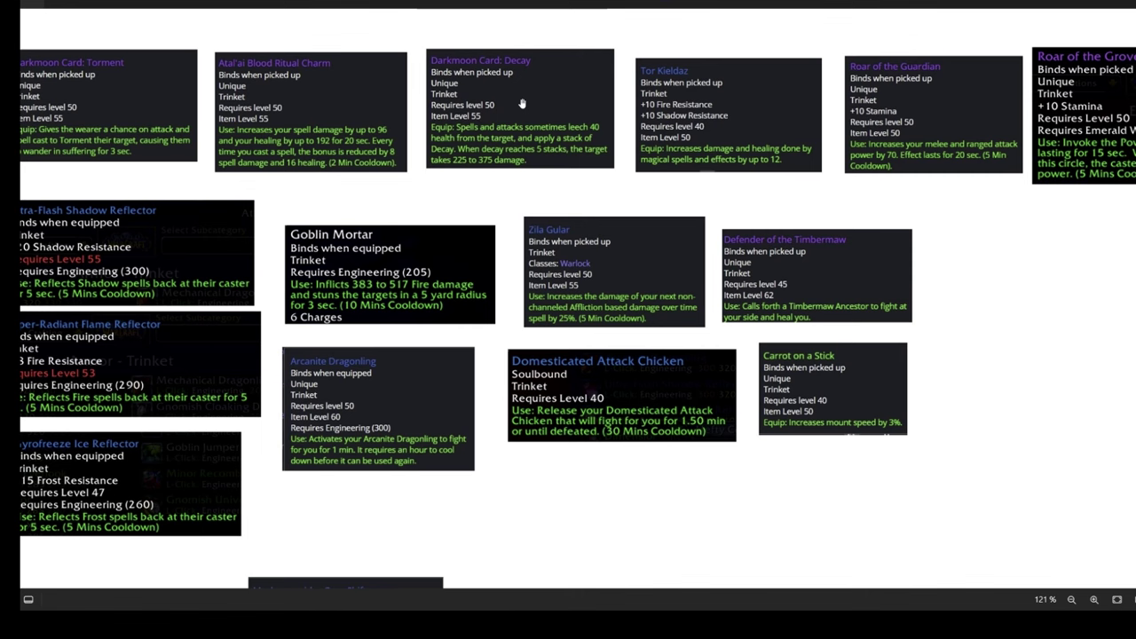
scroll(539, 94, "down", 1)
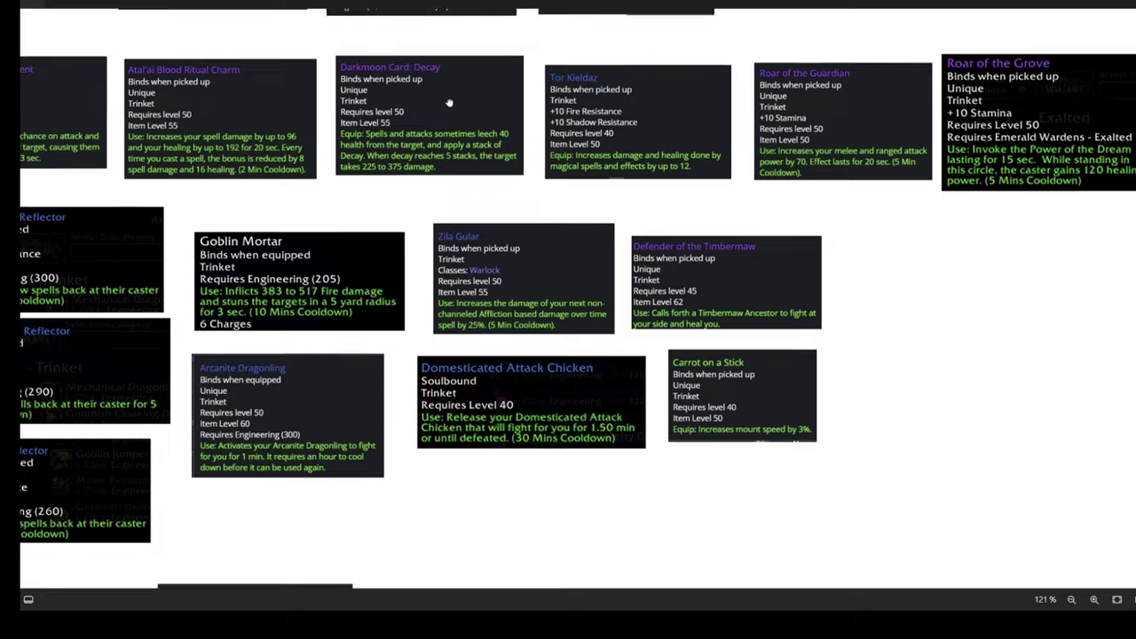
left_click_drag(538, 94, 425, 126)
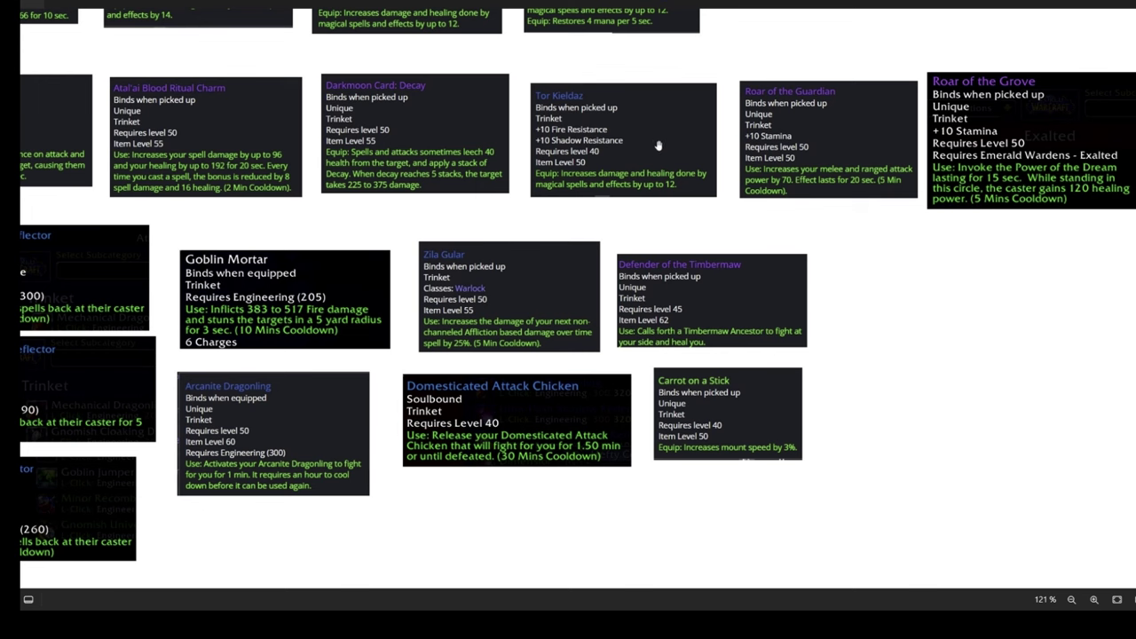
left_click_drag(661, 142, 645, 135)
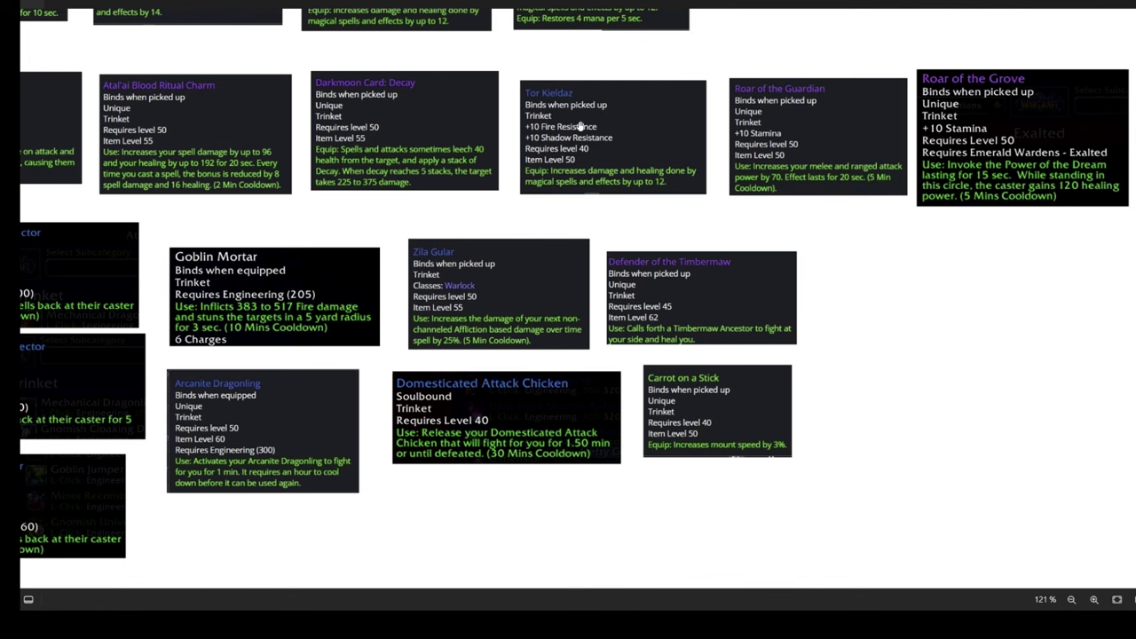
scroll(647, 145, "right", 5)
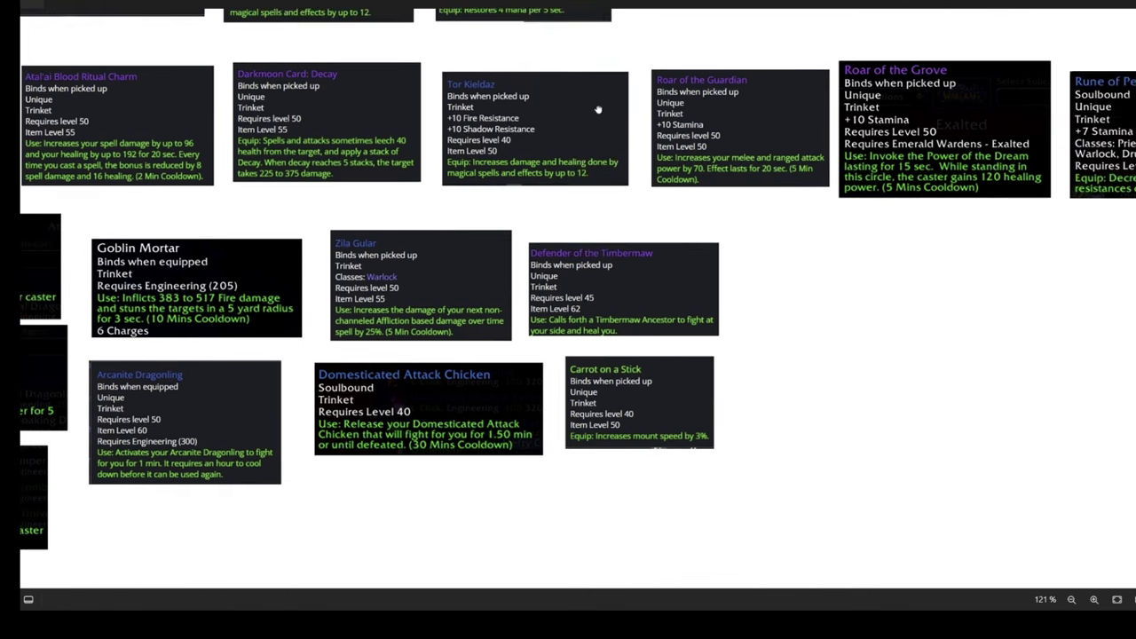
left_click_drag(493, 117, 394, 125)
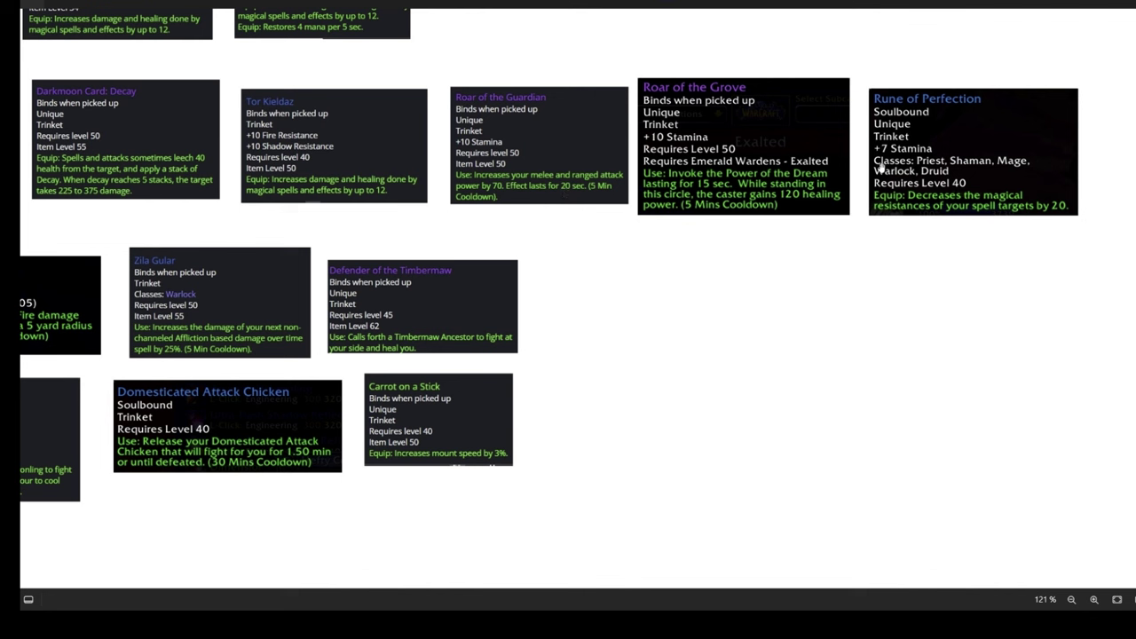
left_click_drag(918, 170, 897, 177)
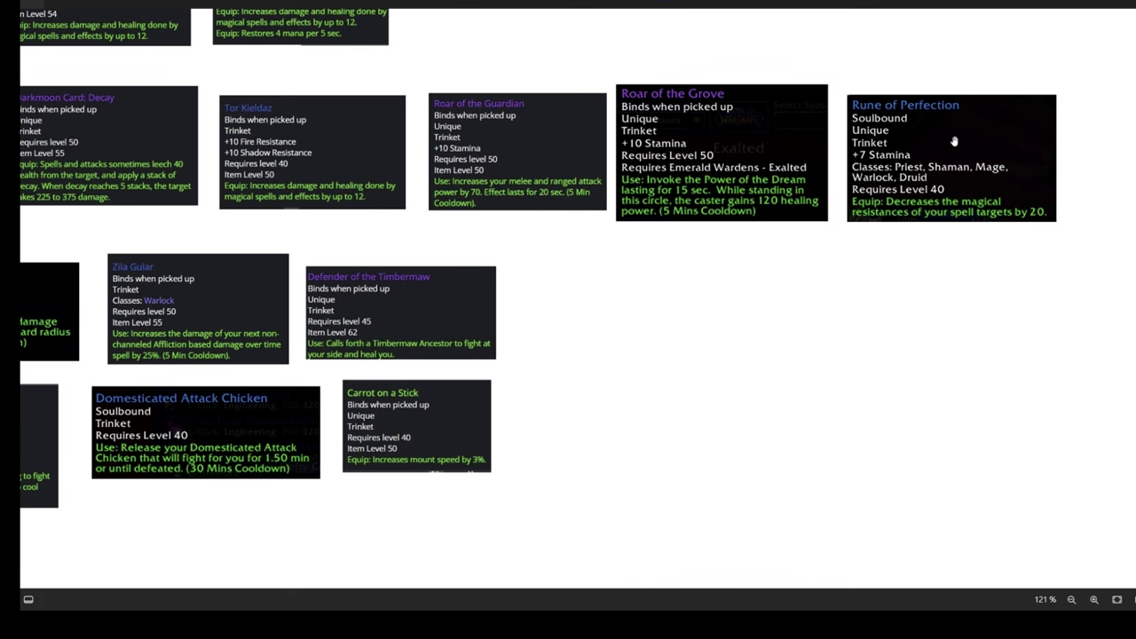
Examine the start of the Utility Trinkets row, comparing Nifty Stopwatch with Greater Insignia of the Horde in the trinket row above.
scroll(360, 257, "left", 10)
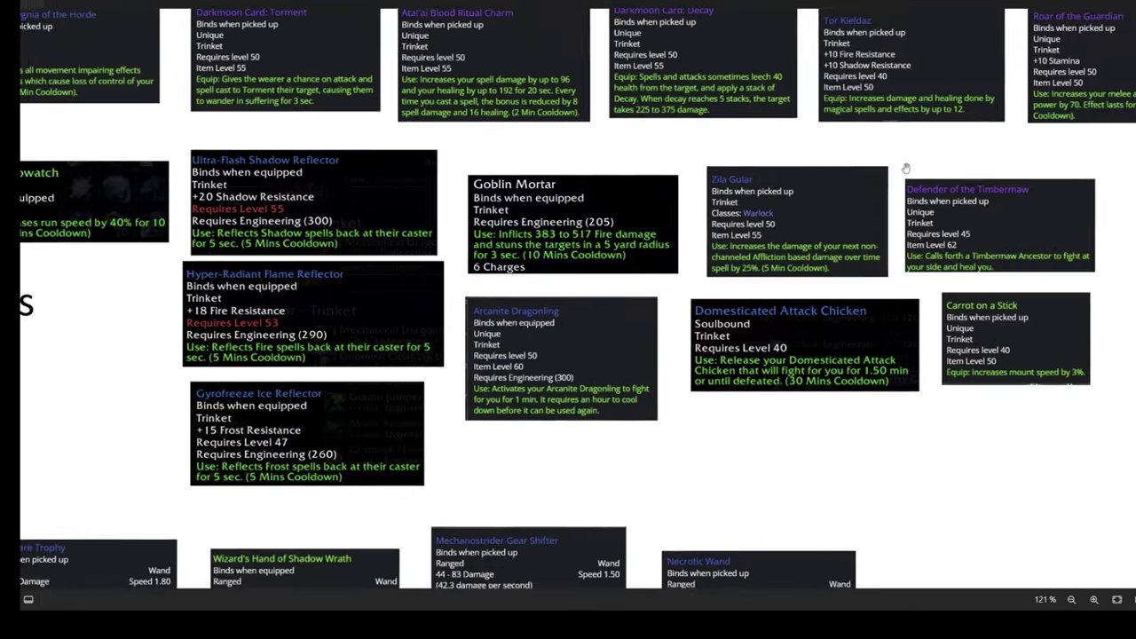
scroll(201, 299, "right", 1)
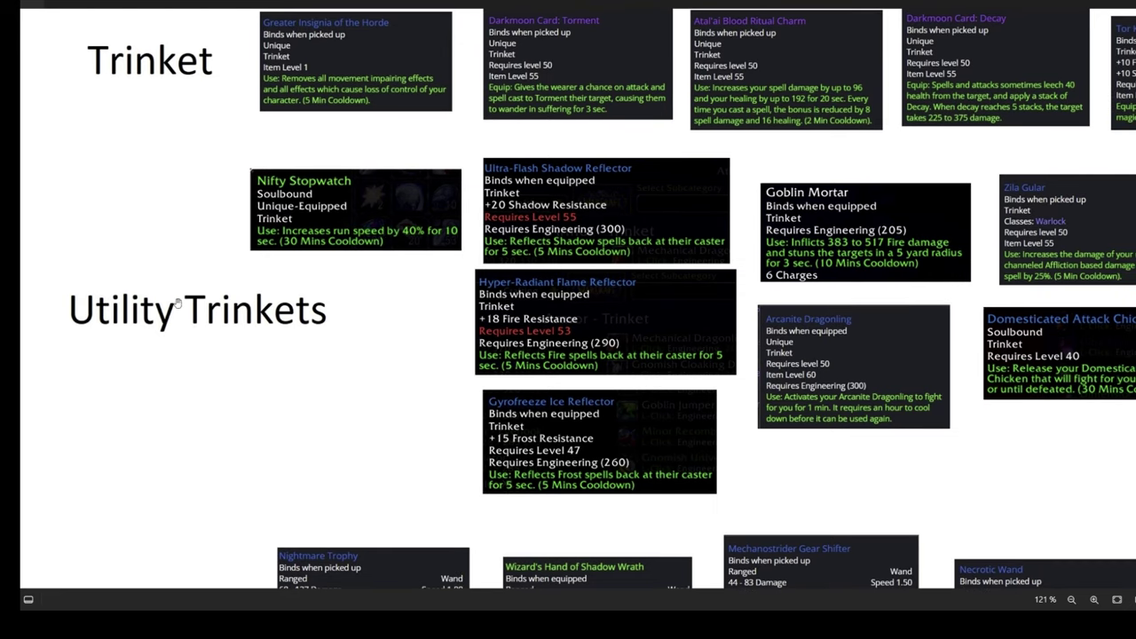
scroll(299, 320, "right", 2)
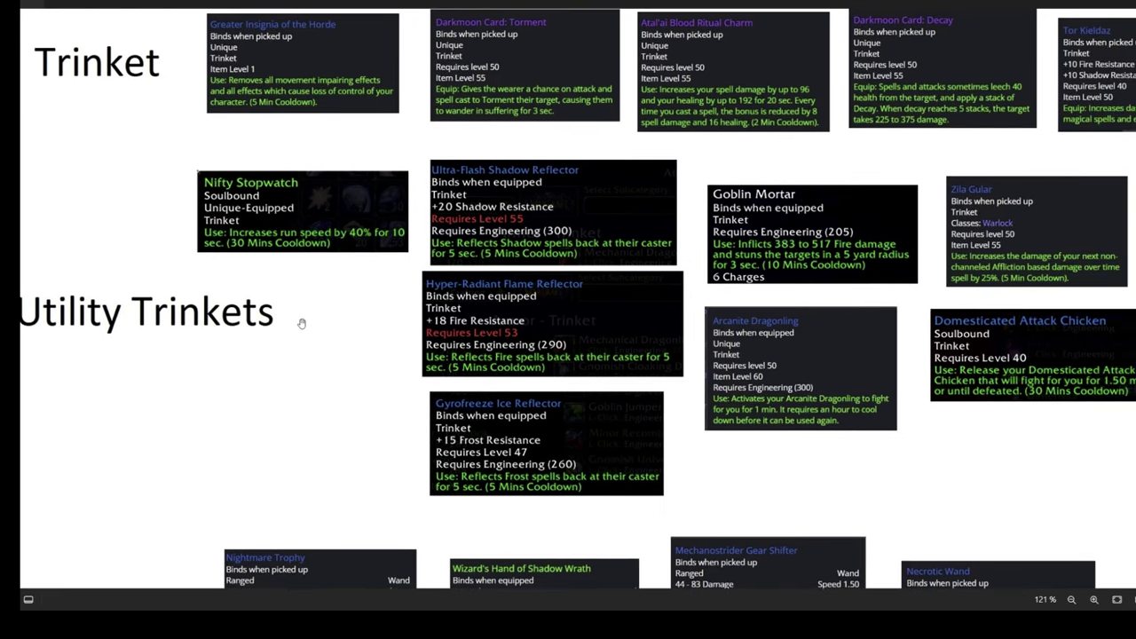
mouse_move(302, 324)
left_mouse_down()
mouse_move(267, 319)
mouse_move(335, 341)
mouse_move(288, 329)
left_mouse_up()
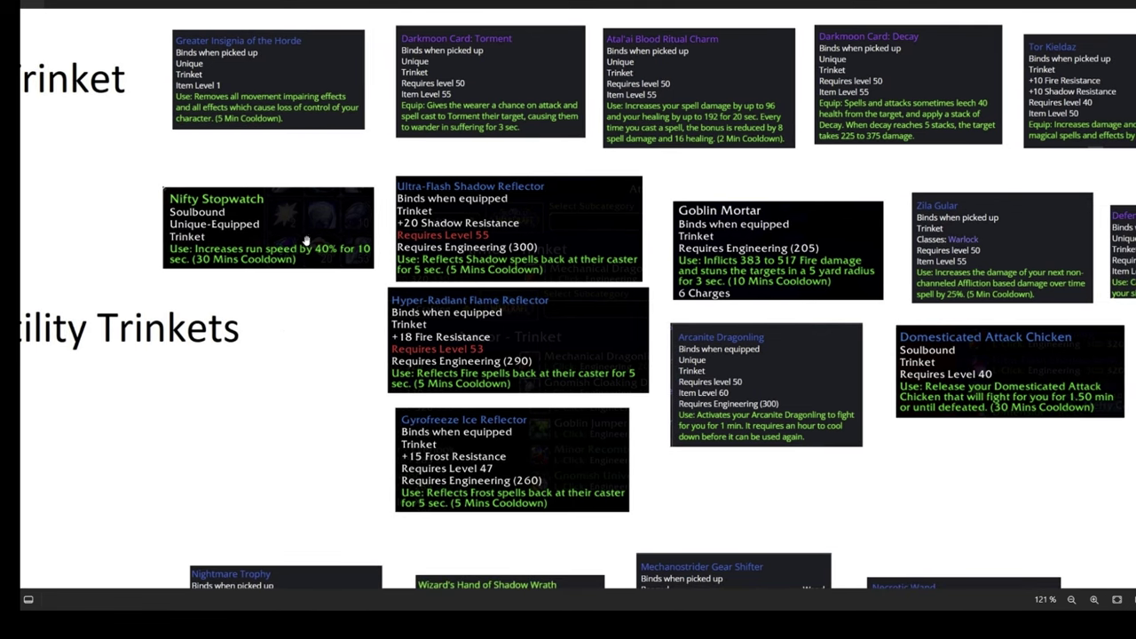
scroll(294, 315, "up", 3)
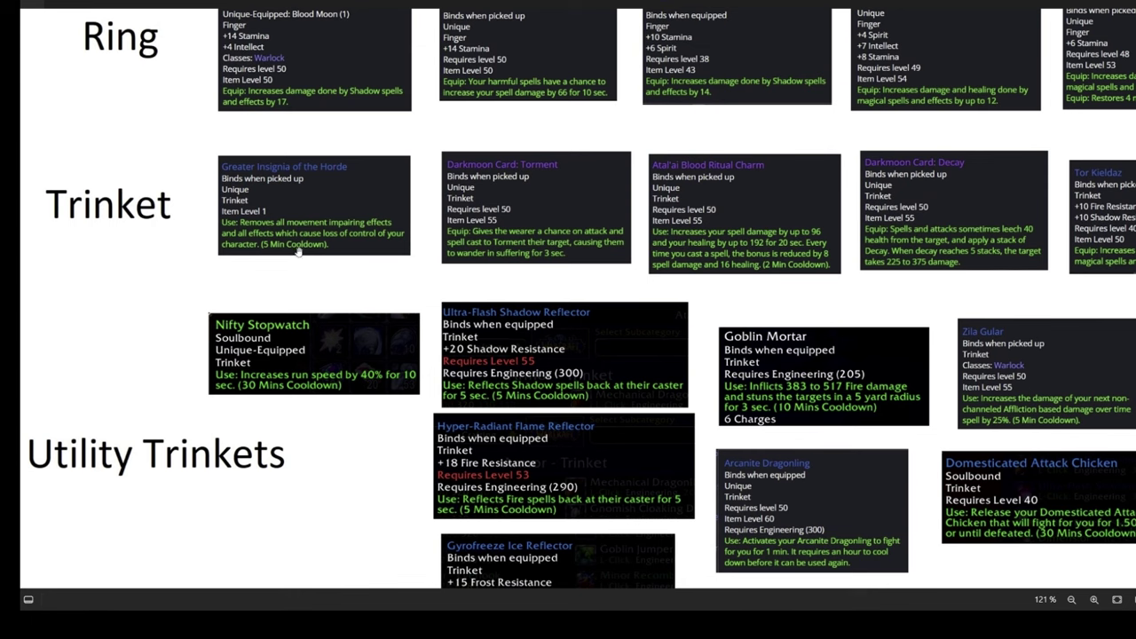
left_click_drag(384, 315, 313, 219)
left_click_drag(301, 307, 243, 271)
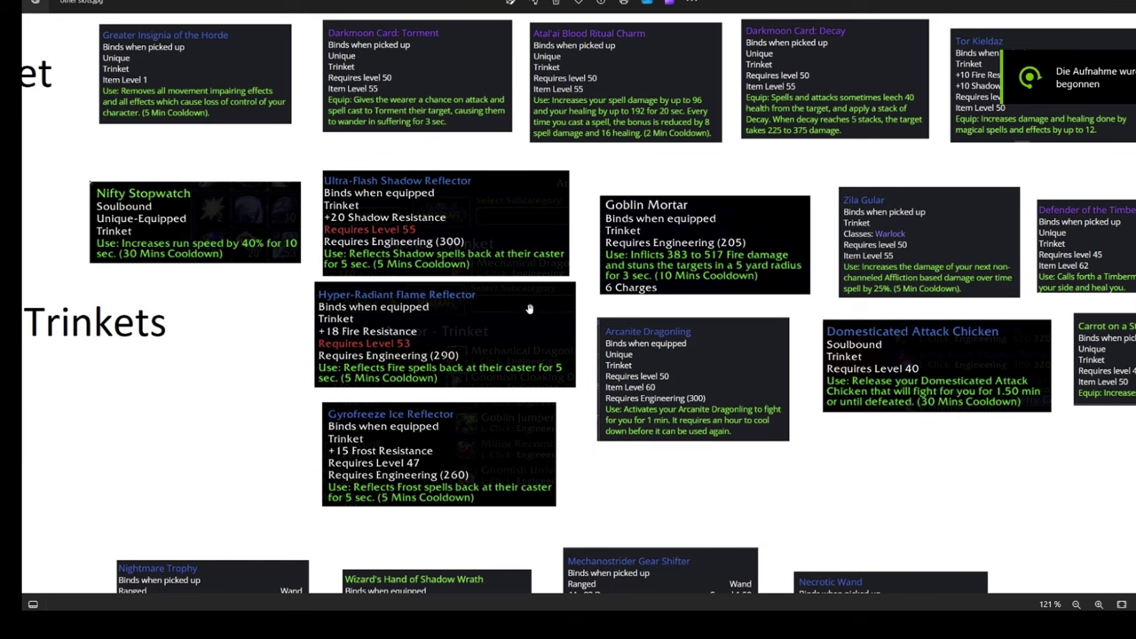
Examine the remaining utility trinkets, from the engineering reflectors and Goblin Mortar through Zila Gular to Domesticated Attack Chicken and Carrot on a Stick.
scroll(533, 323, "right", 3)
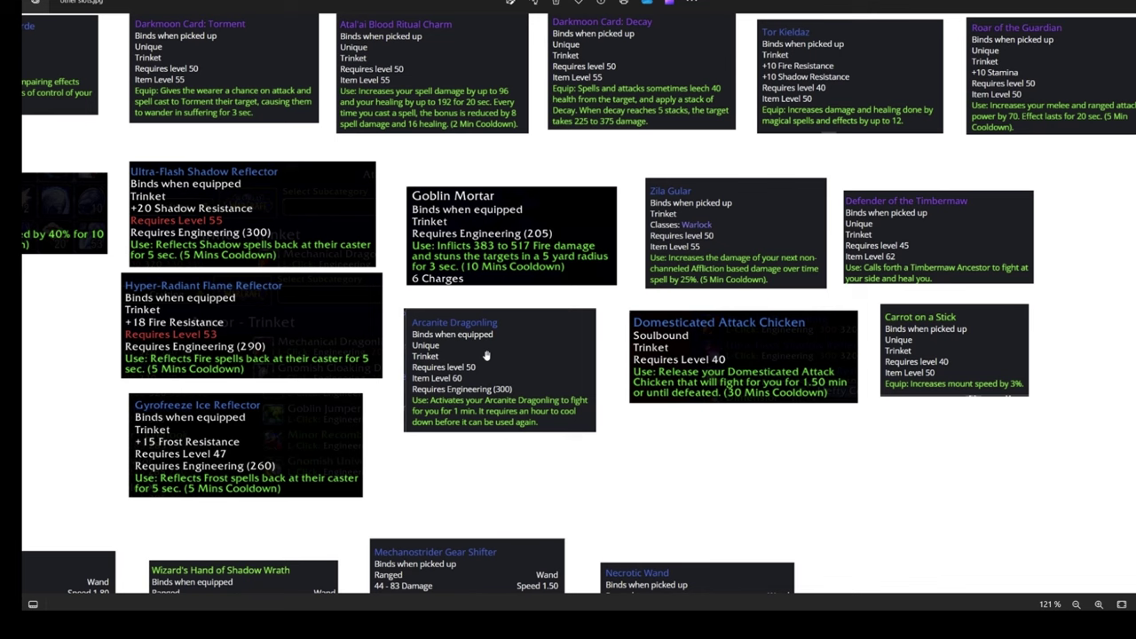
scroll(486, 355, "right", 1)
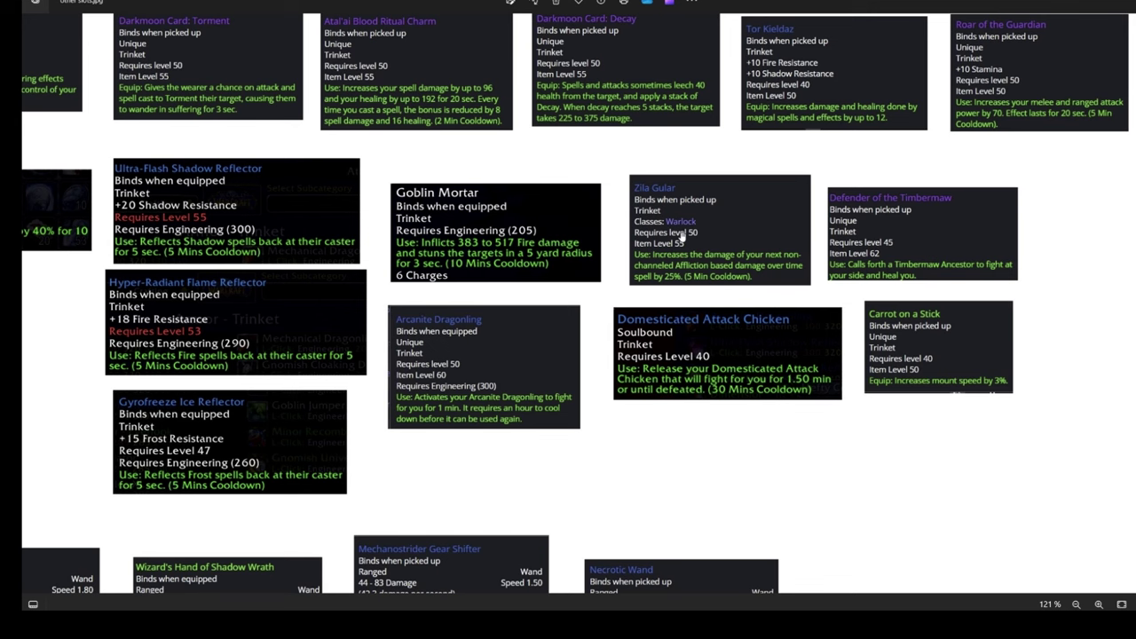
scroll(747, 266, "down", 1)
scroll(748, 266, "right", 1)
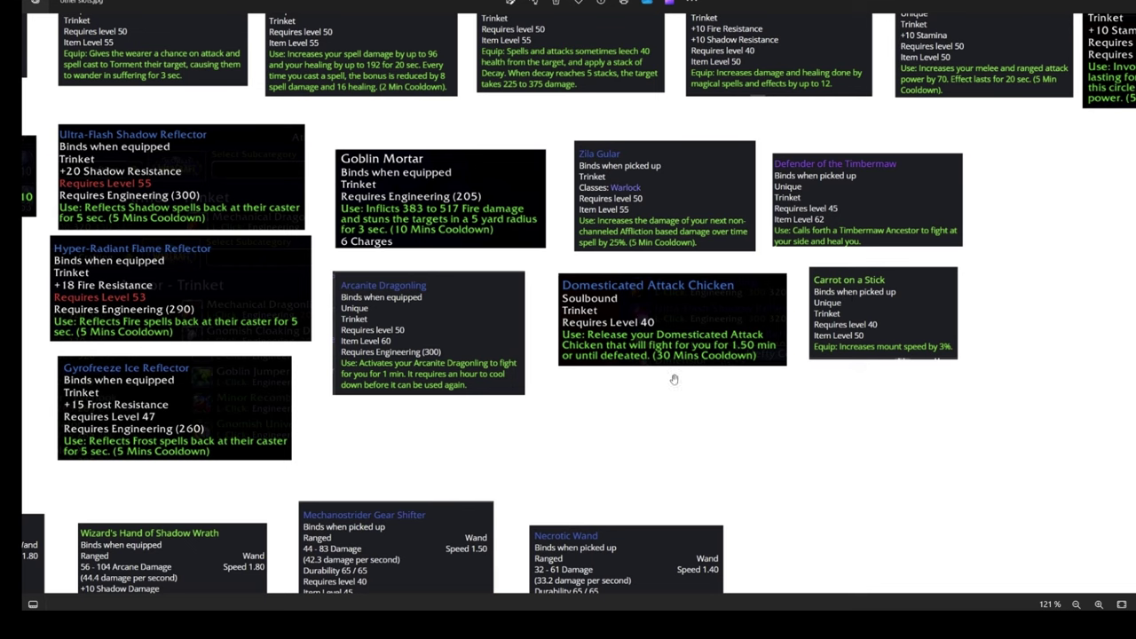
scroll(606, 388, "down", 2)
scroll(606, 388, "left", 3)
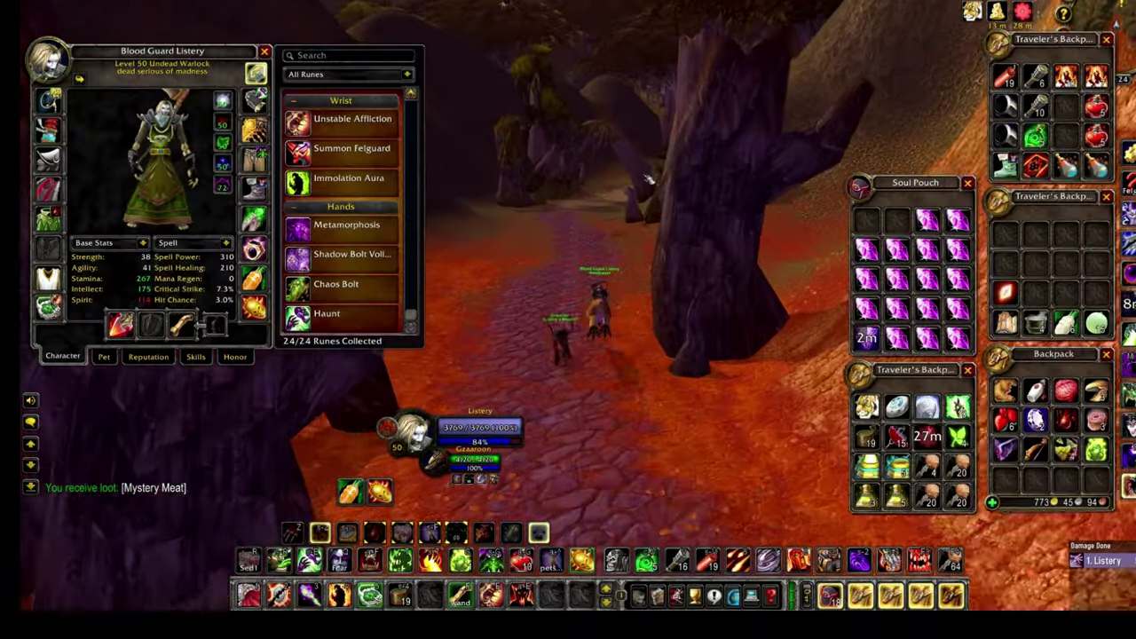
In World of Warcraft, close the bags, inspect the equipped Carrot on a Stick and Mithril Spurs boots, and close the character window.
key("b")
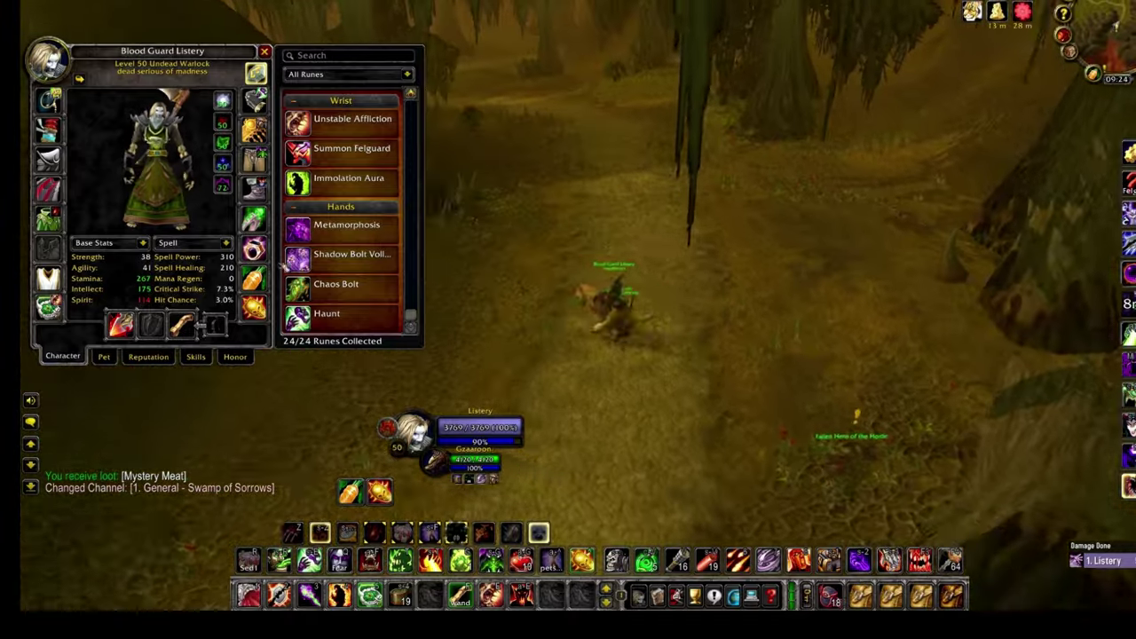
mouse_move(253, 278)
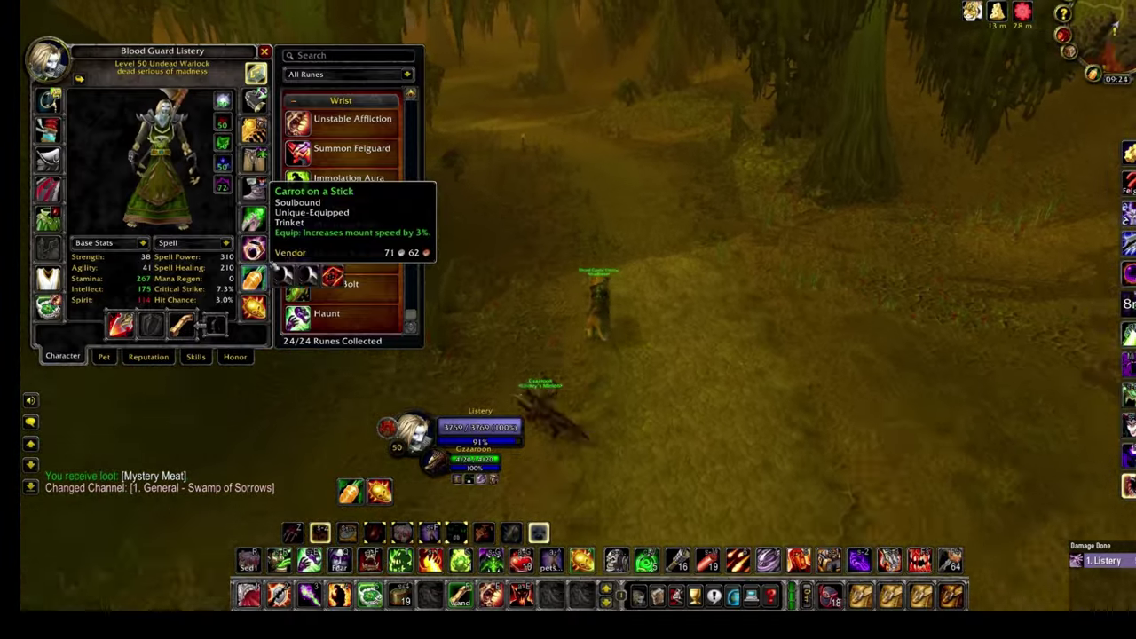
mouse_move(262, 202)
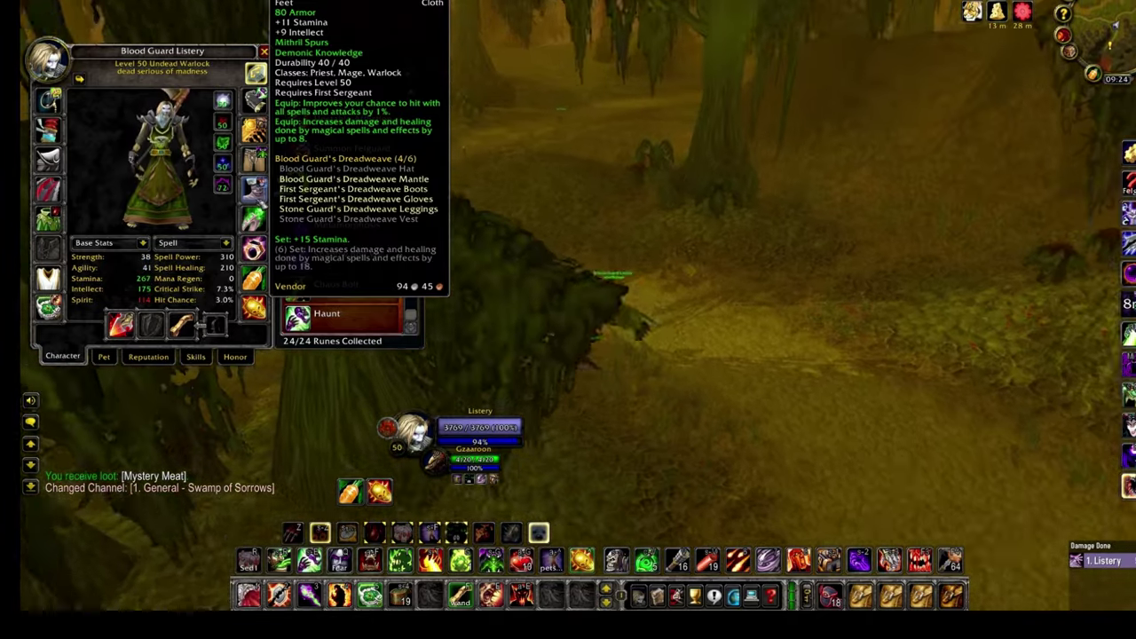
mouse_move(256, 160)
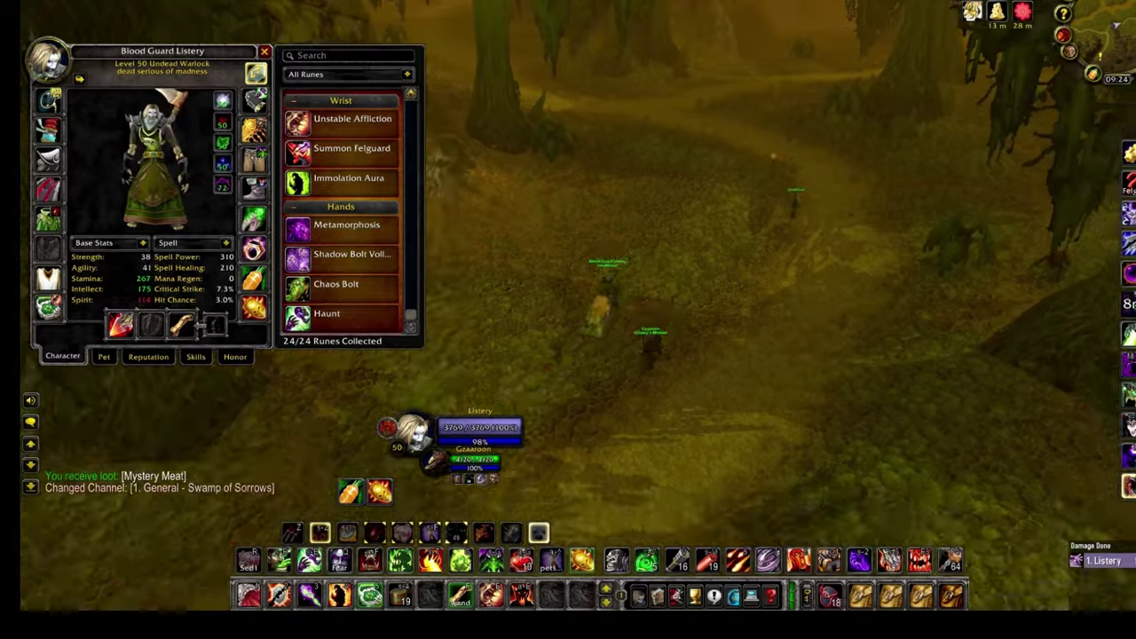
key("c")
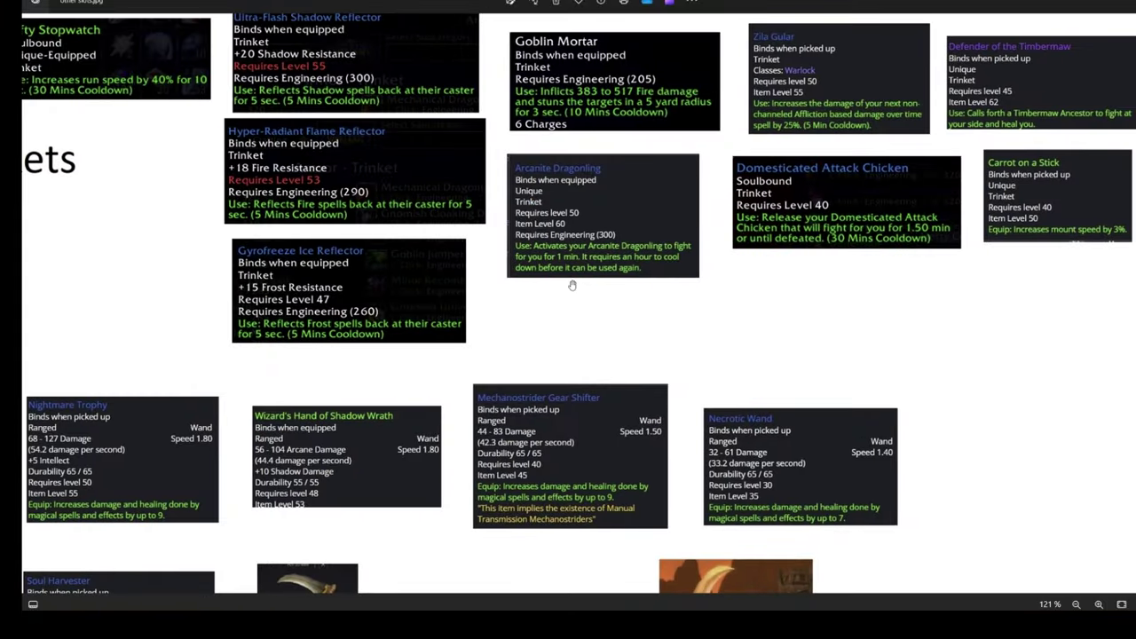
Back in the gear chart, examine the wand row from Nightmare Trophy and Wizard's Hand of Shadow Wrath to Necrotic Wand.
scroll(572, 285, "down", 3)
scroll(811, 173, "up", 3)
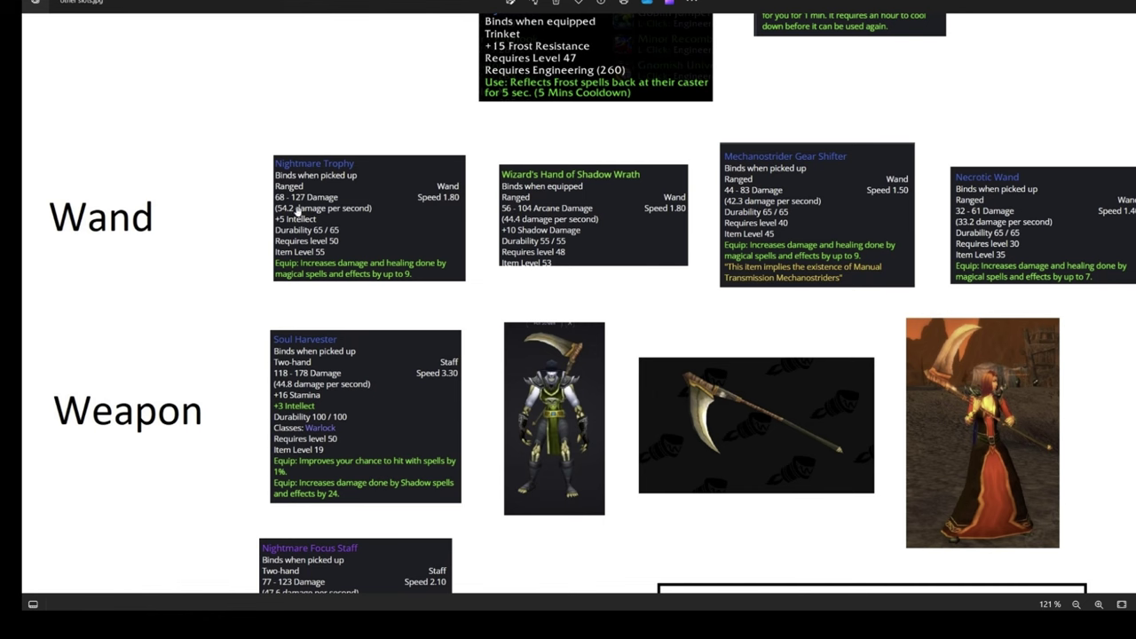
left_click_drag(400, 221, 321, 219)
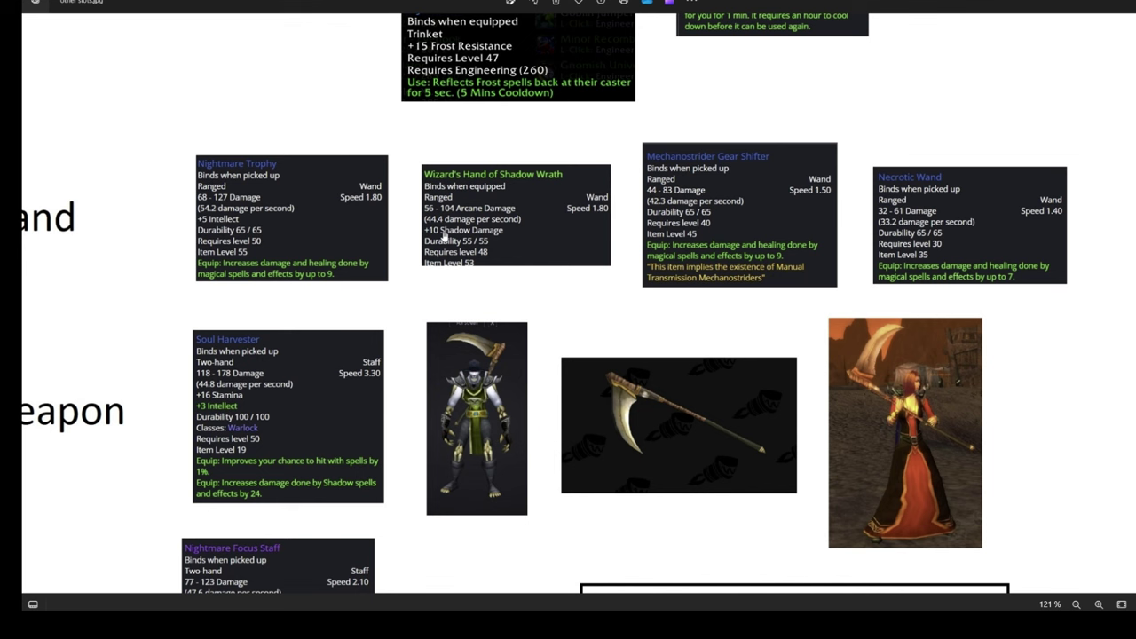
scroll(491, 228, "right", 2)
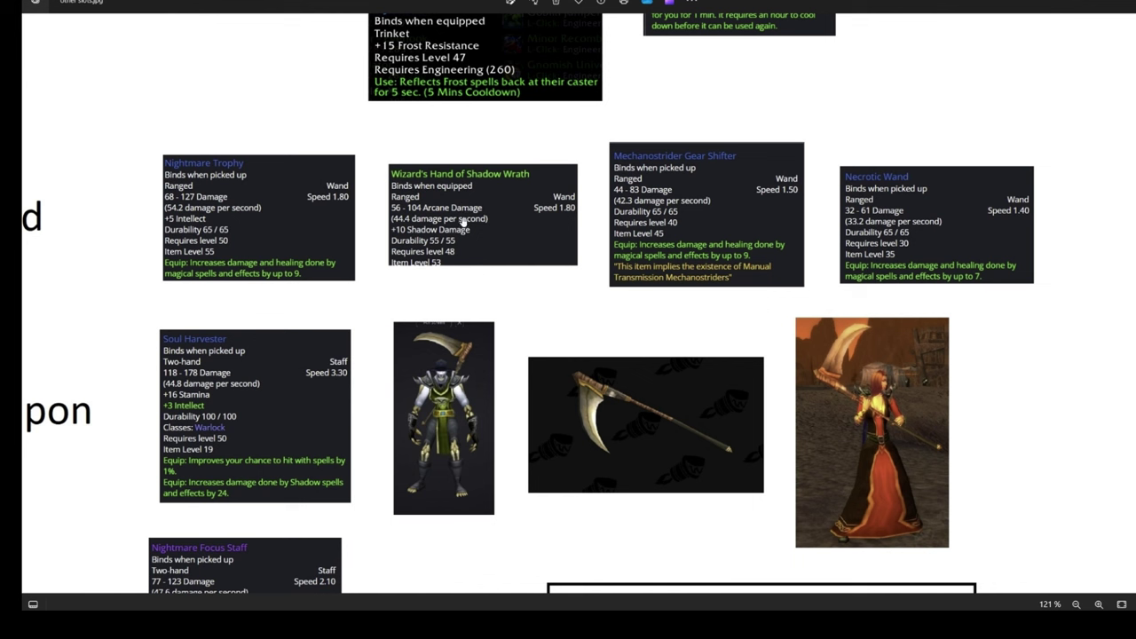
Examine the weapon options, comparing Soul Harvester, Nightmare Focus Staff, and Hubris, the Bandit Brander paired with Drakestone of the Nightmare Harbinger.
left_click_drag(419, 268, 547, 62)
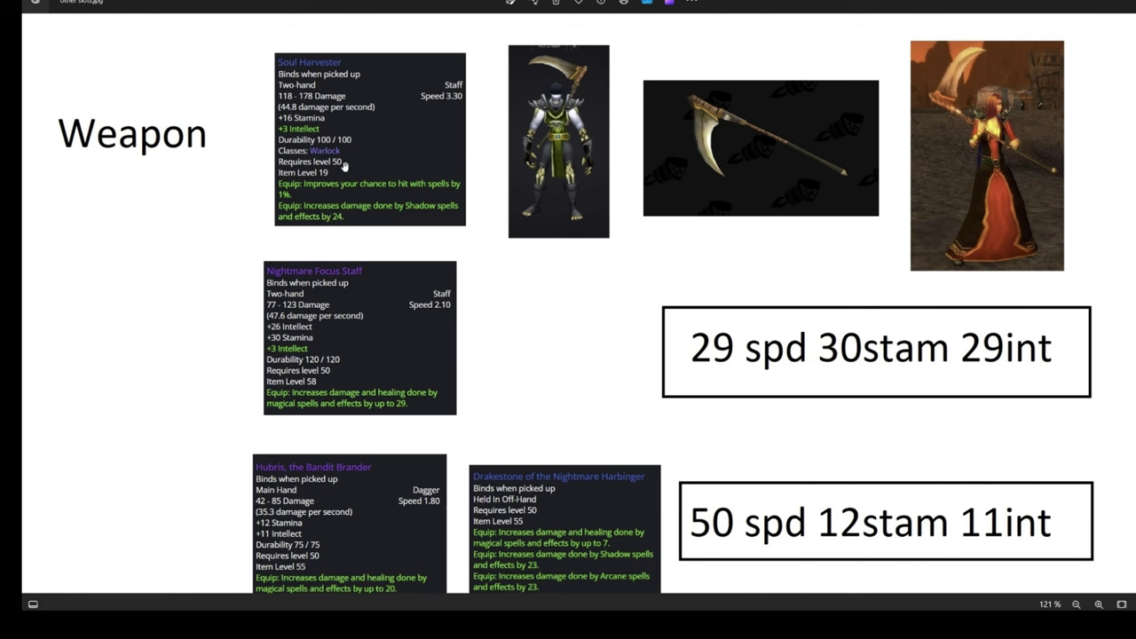
scroll(352, 284, "down", 2)
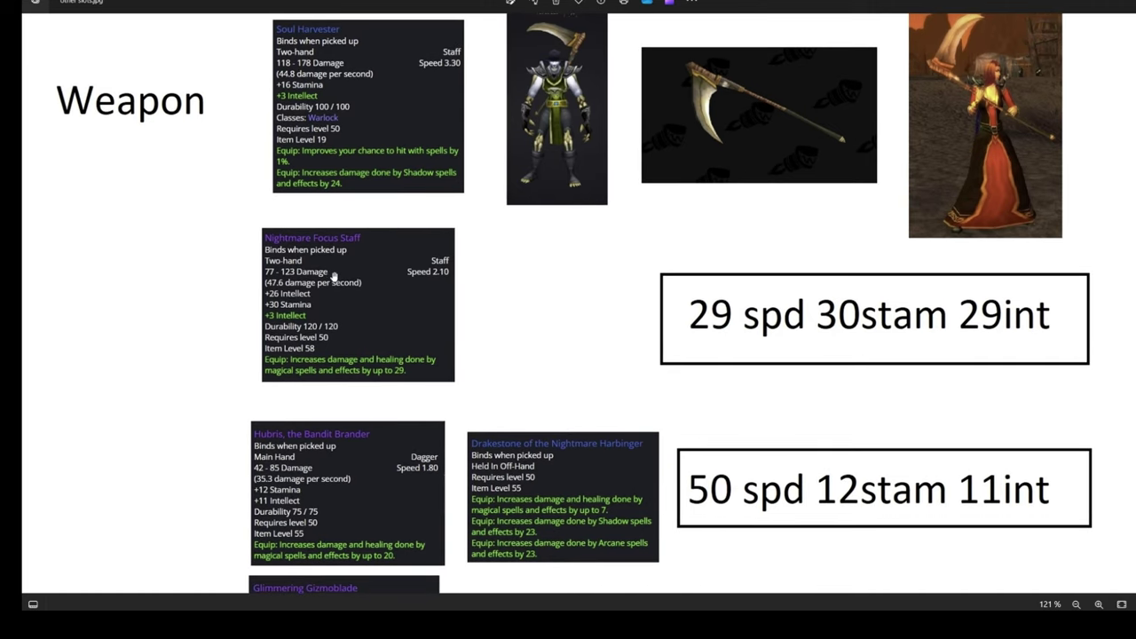
scroll(396, 302, "down", 1)
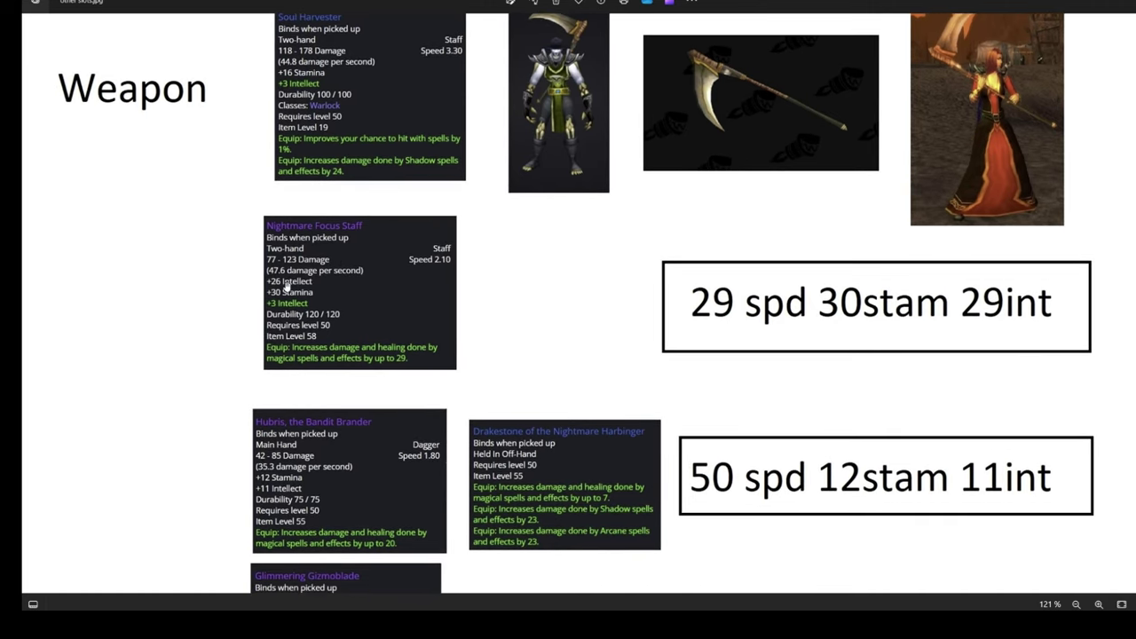
scroll(377, 311, "down", 1)
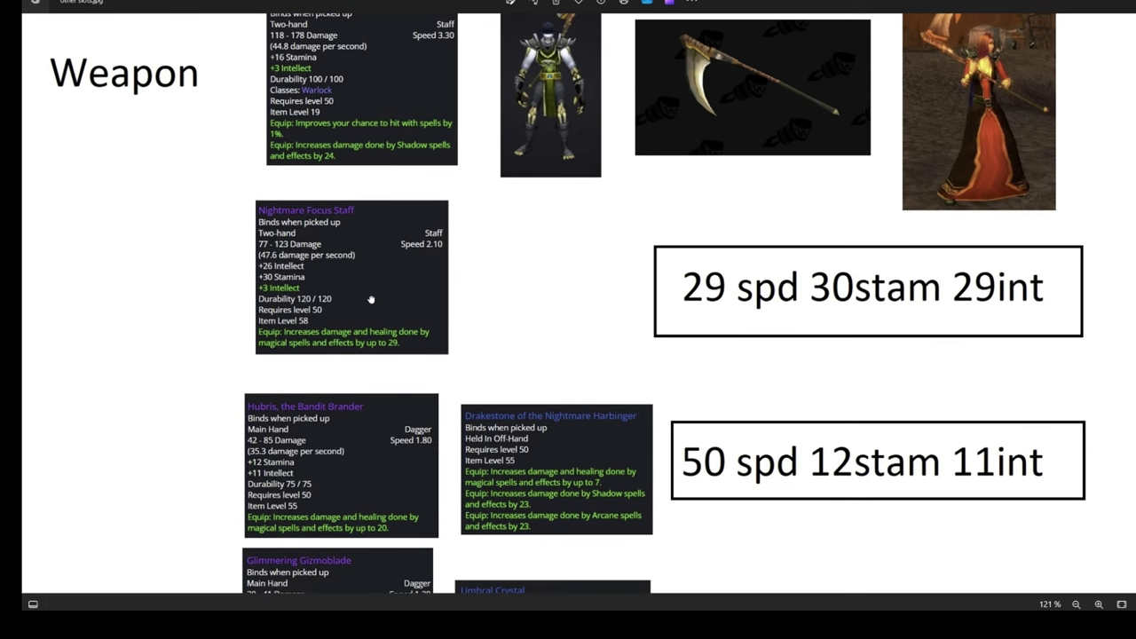
scroll(463, 284, "down", 1)
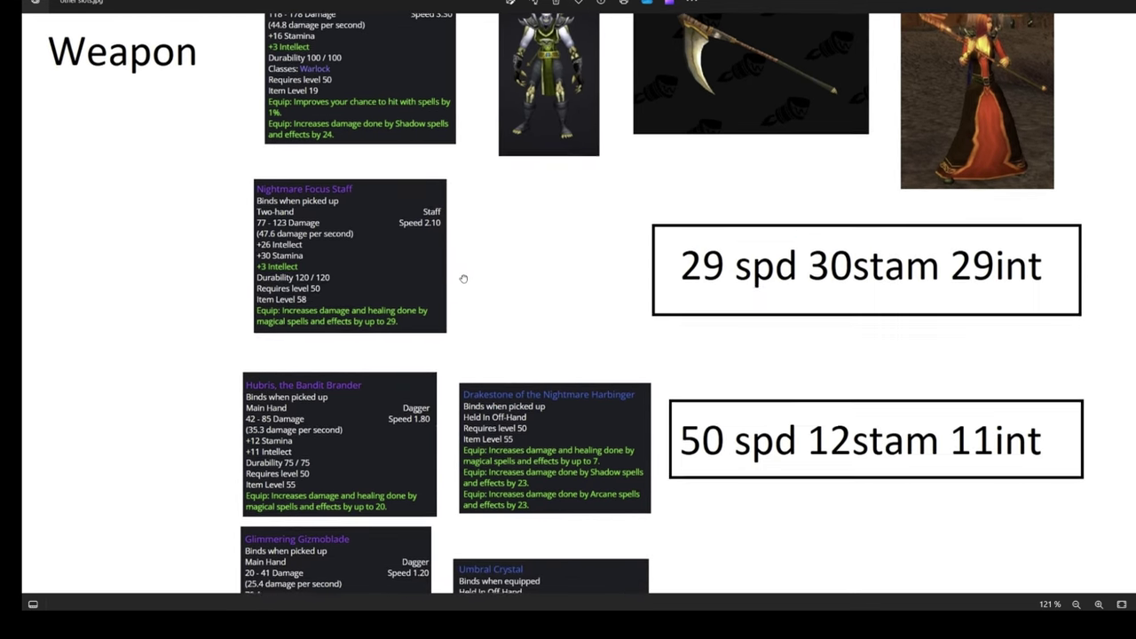
left_click_drag(463, 278, 462, 236)
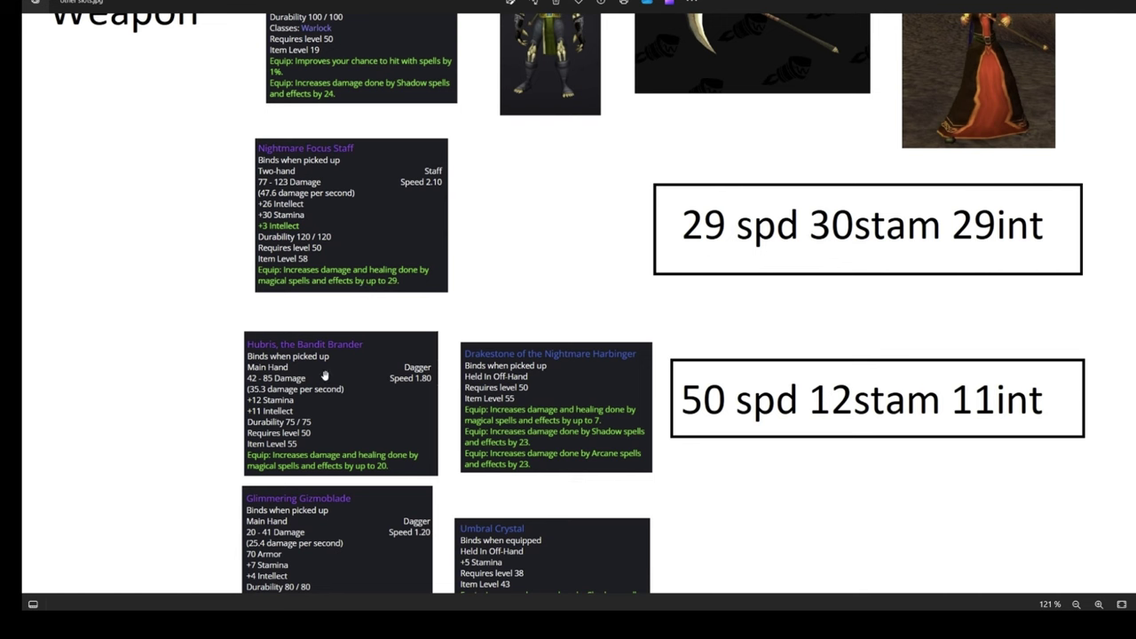
scroll(555, 397, "down", 1)
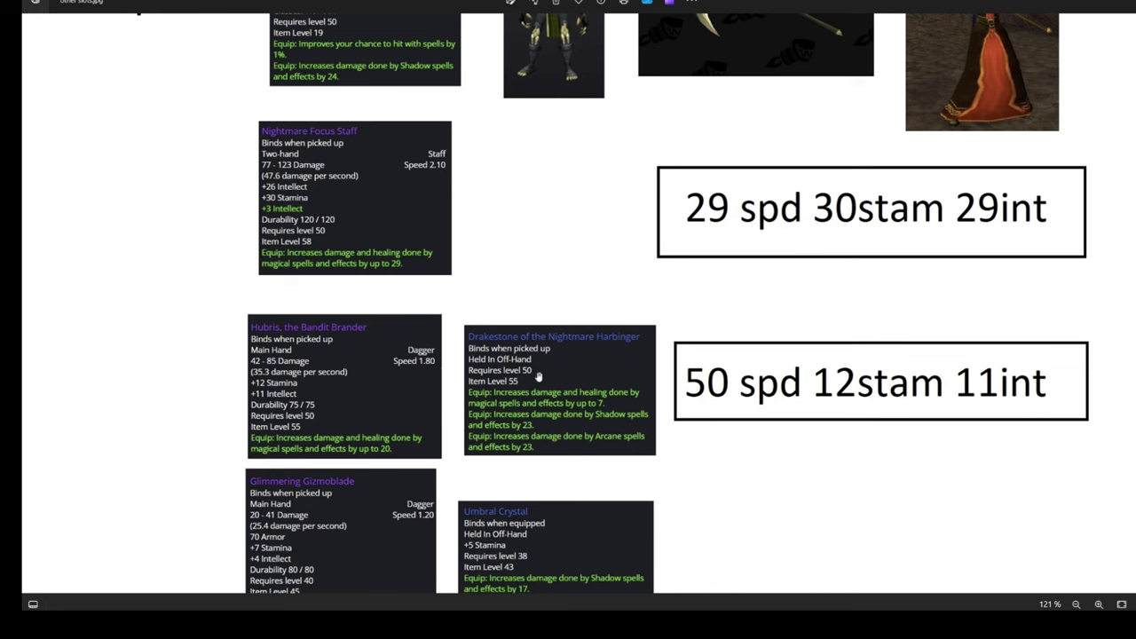
left_click_drag(536, 378, 521, 371)
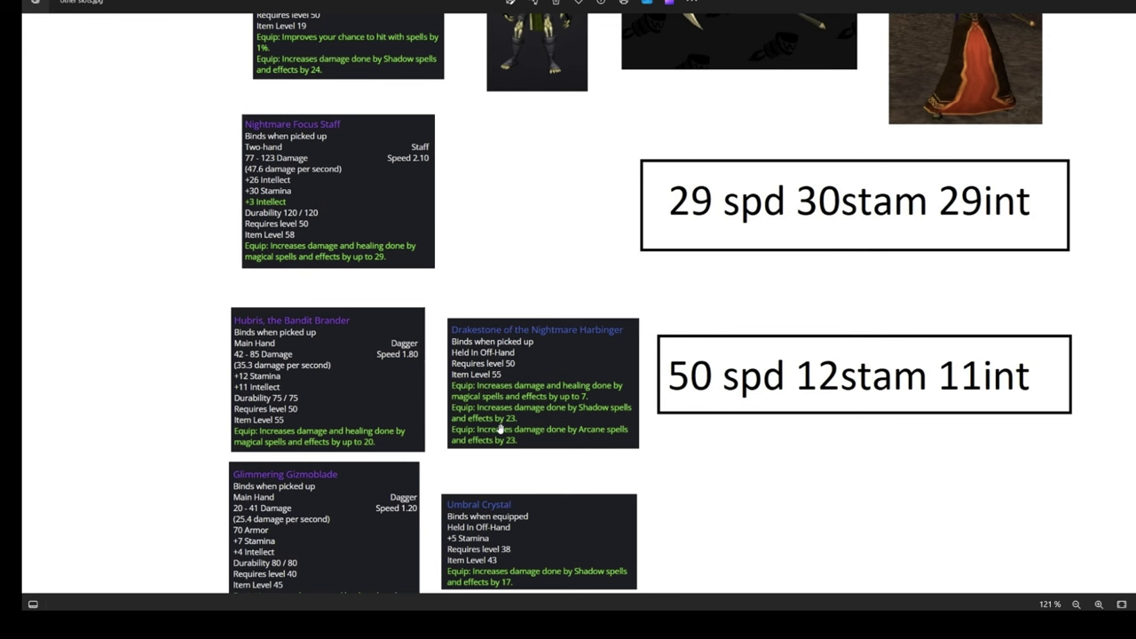
Examine Glimmering Gizmoblade with Umbral Crystal, and the utility offhands Greater Spellstone, Furbolg Medicine Pouch and Skull of Impending Doom.
scroll(502, 428, "down", 3)
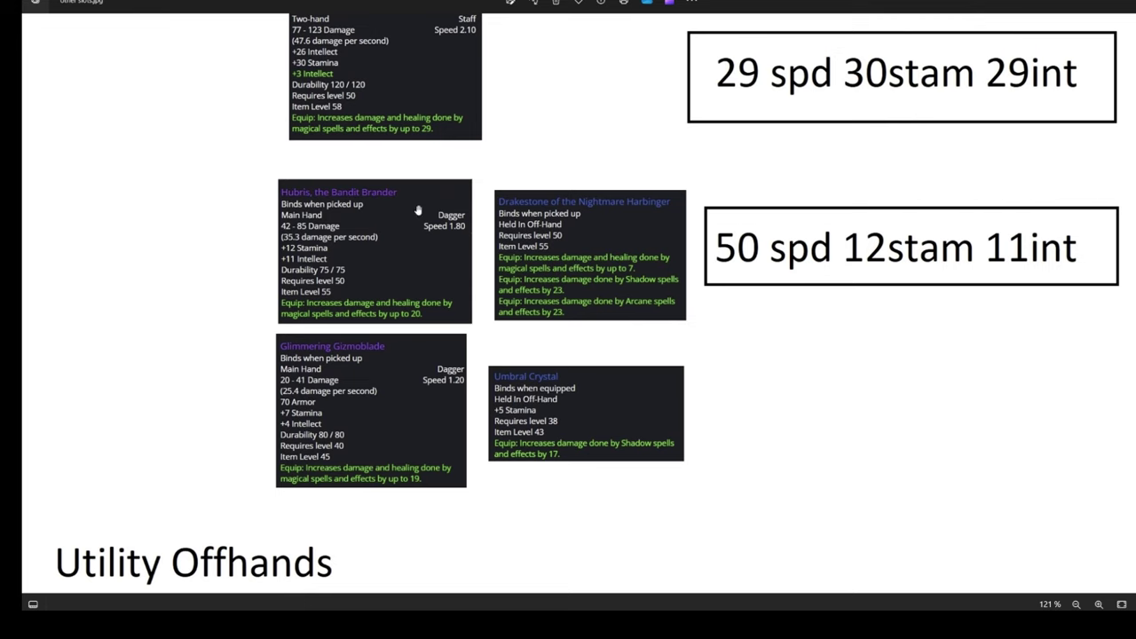
scroll(586, 264, "down", 2)
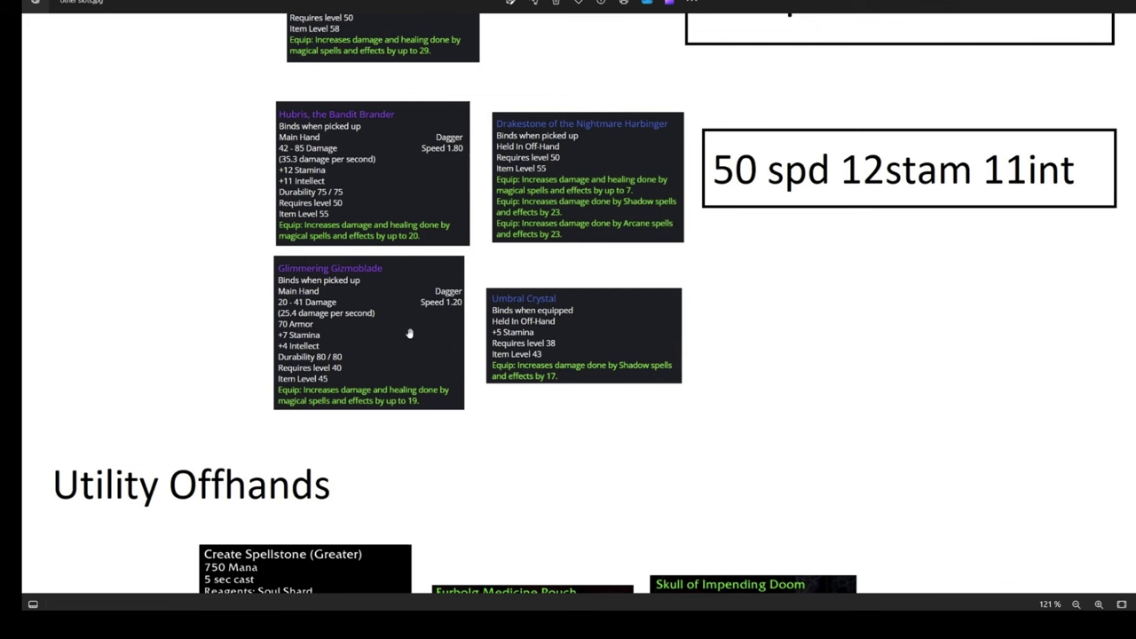
scroll(409, 334, "down", 4)
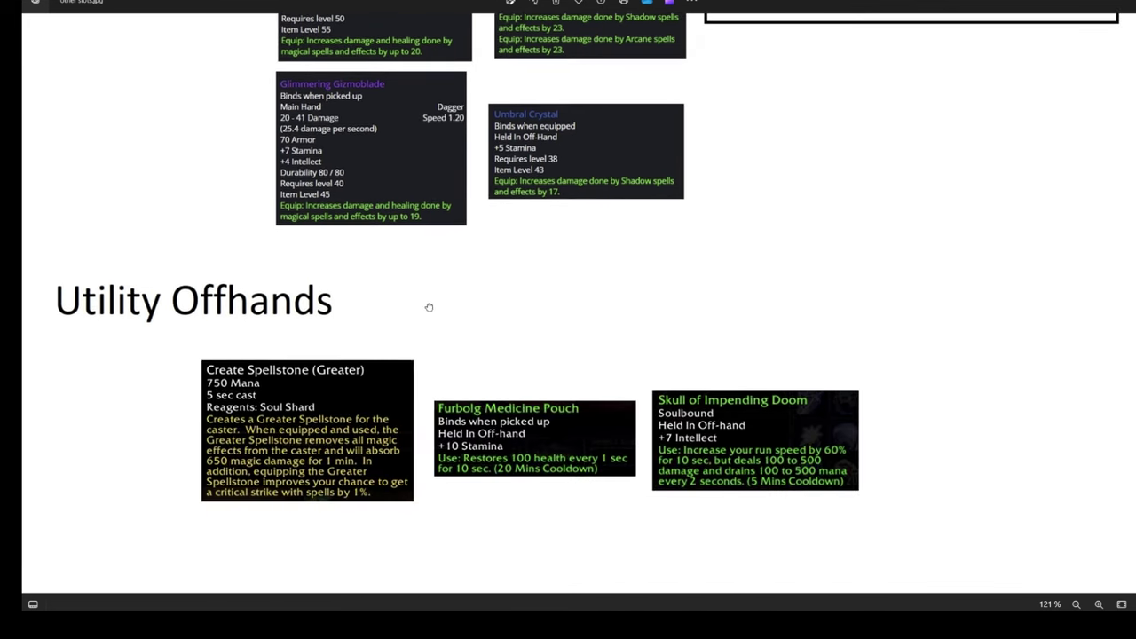
scroll(443, 300, "up", 5)
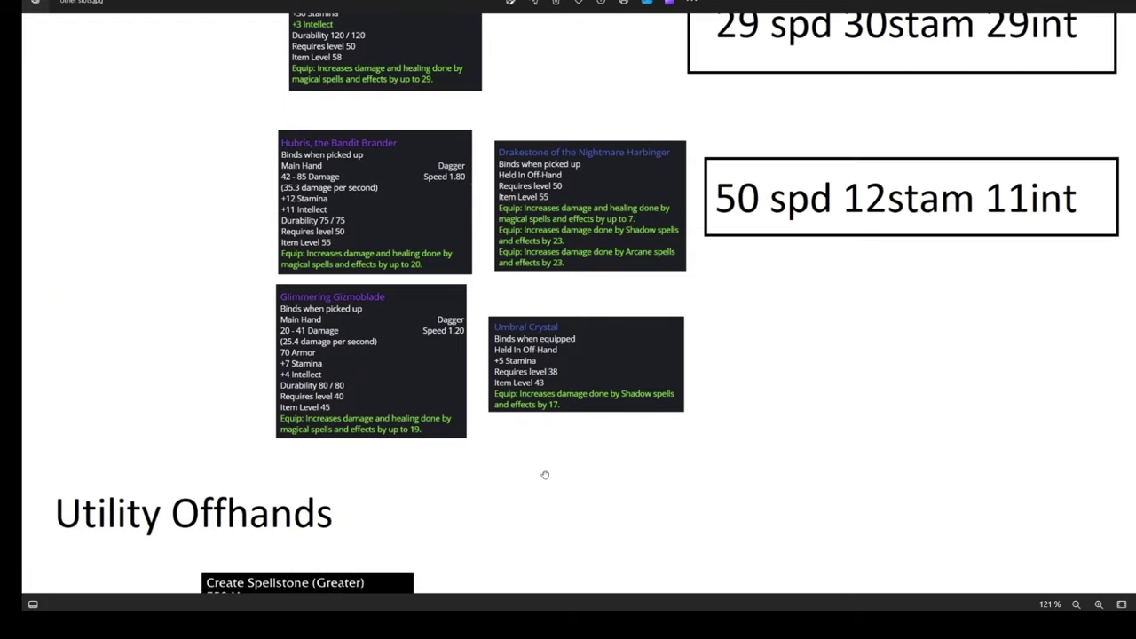
scroll(538, 466, "down", 7)
scroll(533, 240, "up", 1)
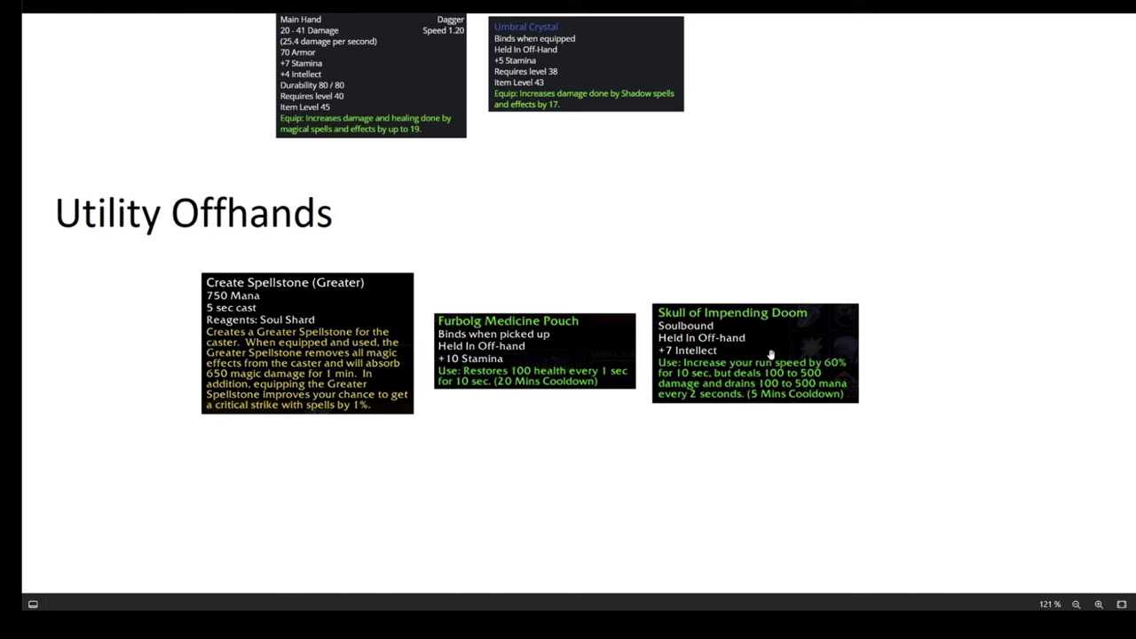
scroll(768, 346, "down", 1)
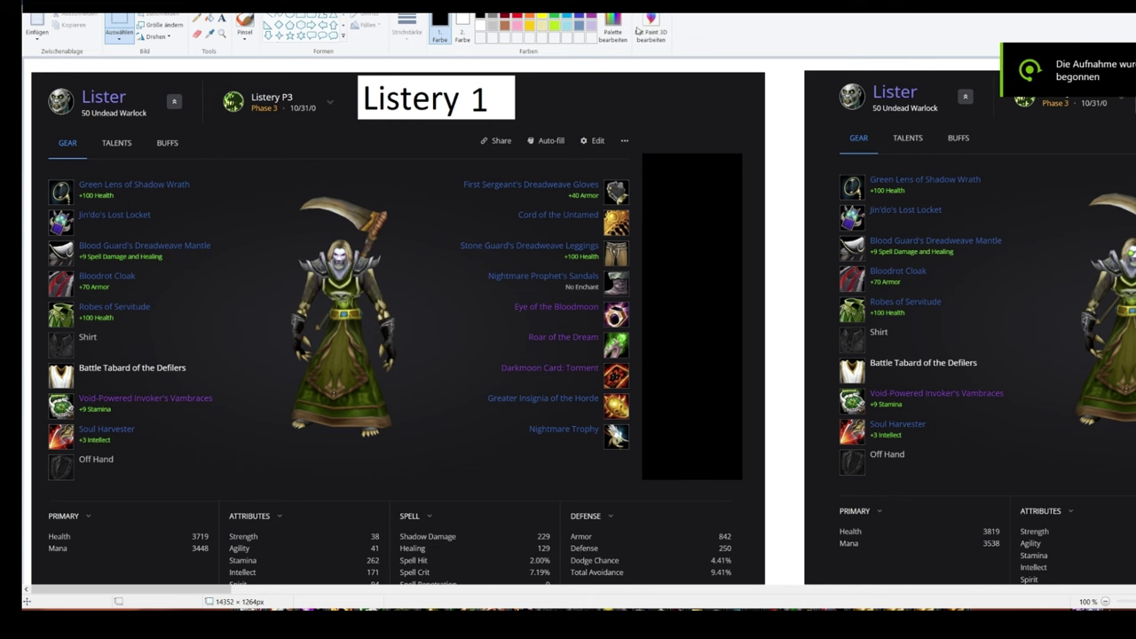
In Paint, compare the gear and stats of the Listery 1, Listery 2, and Tank Legs, PvP Boots sets.
double_click(611, 7)
double_click(611, 32)
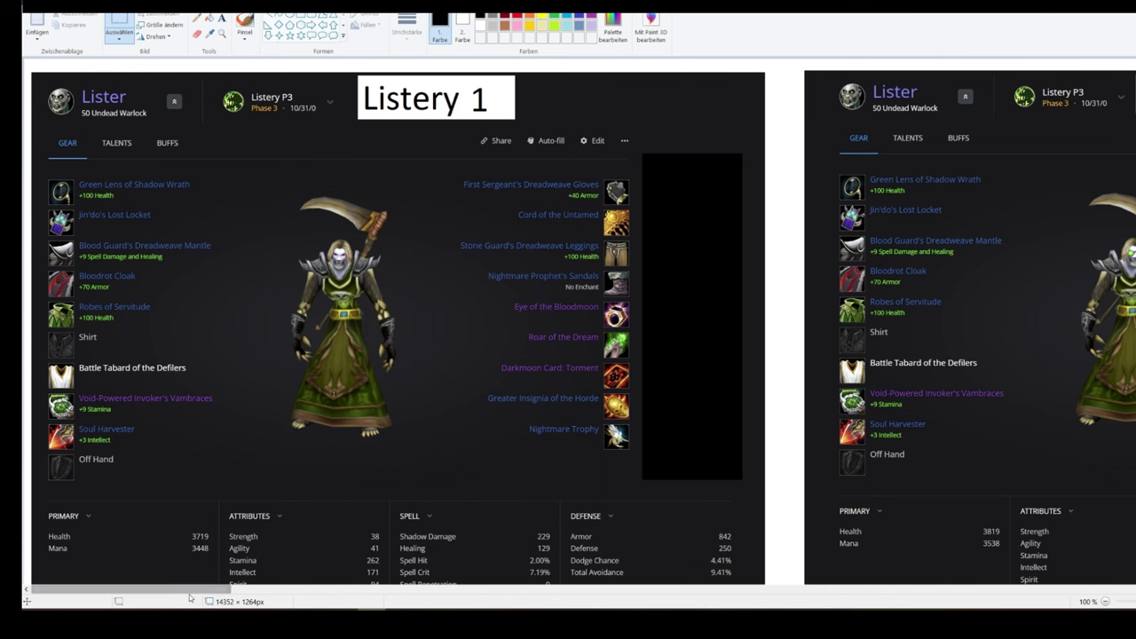
left_click_drag(188, 589, 279, 592)
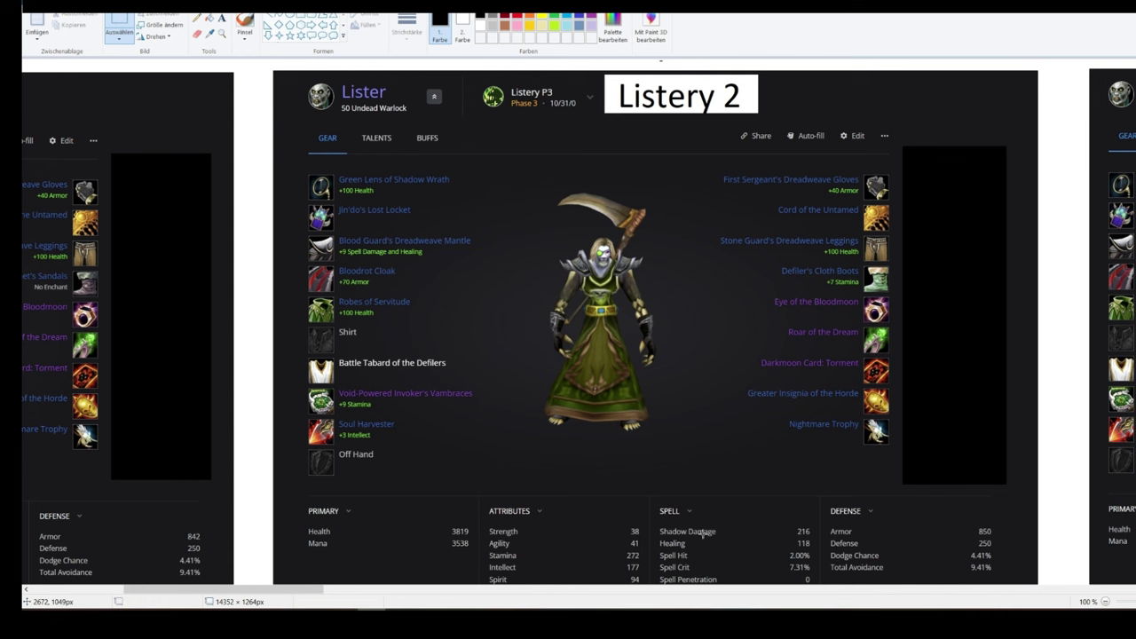
left_click_drag(283, 590, 434, 590)
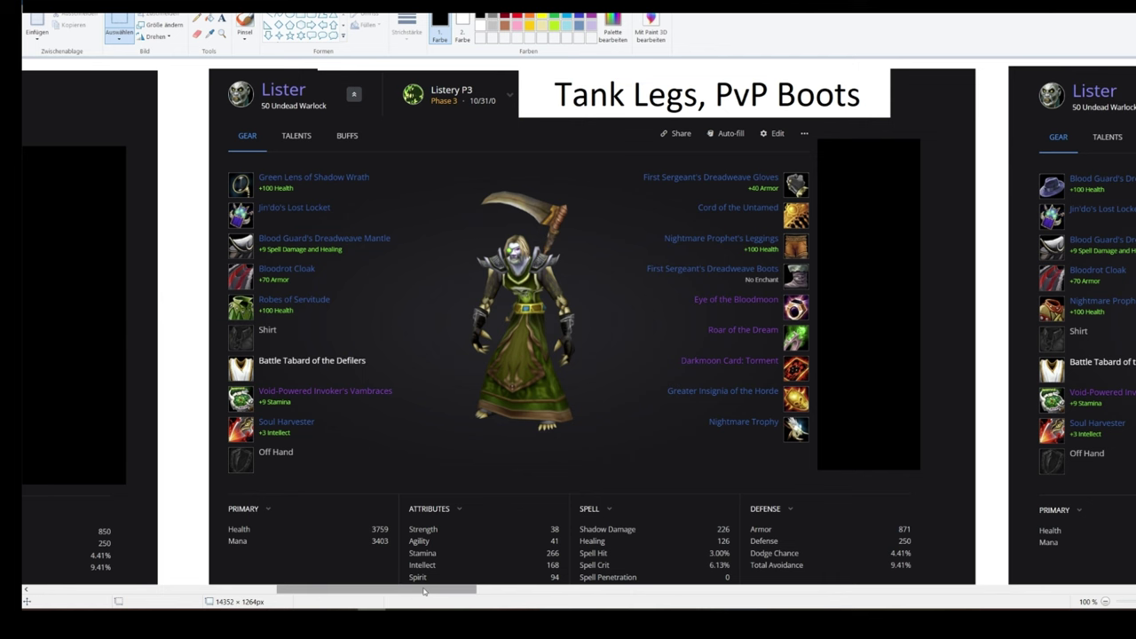
Compare the gear and stats of the remaining set images, from PvP Set + Tank Set through the full PvP set.
left_click_drag(424, 591, 554, 591)
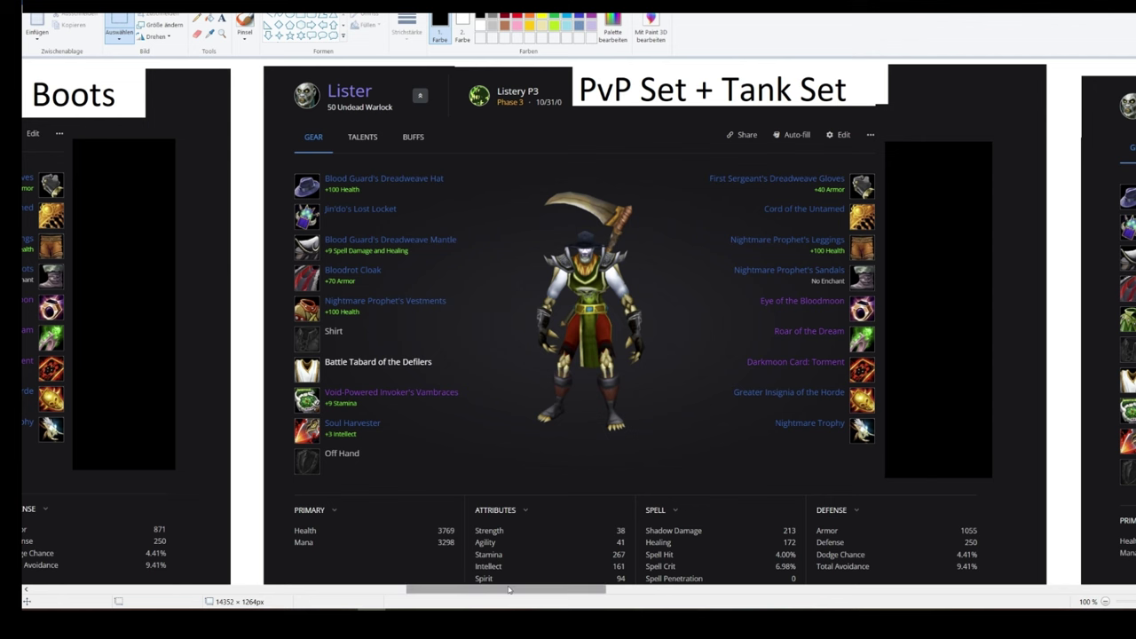
left_click_drag(508, 589, 659, 589)
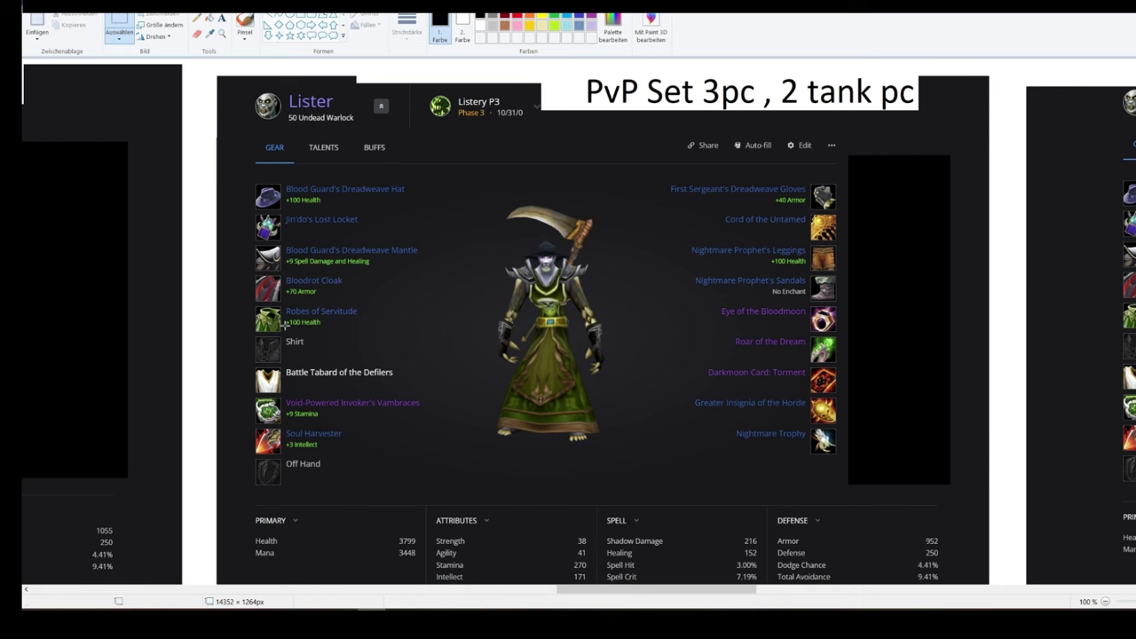
left_click_drag(591, 593, 753, 593)
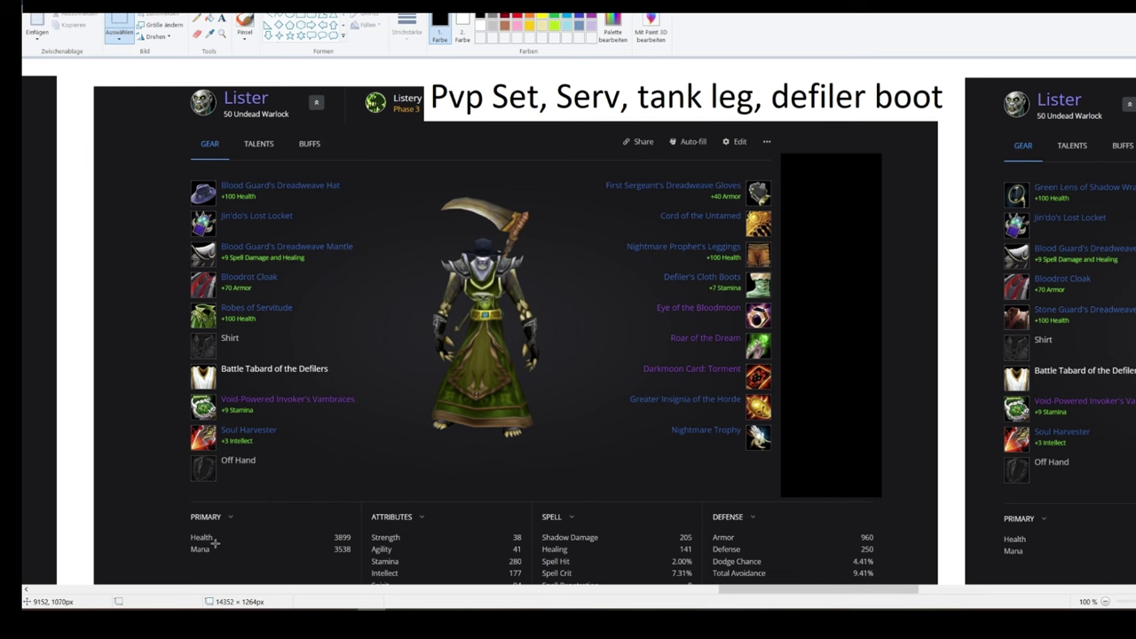
left_click_drag(784, 588, 914, 588)
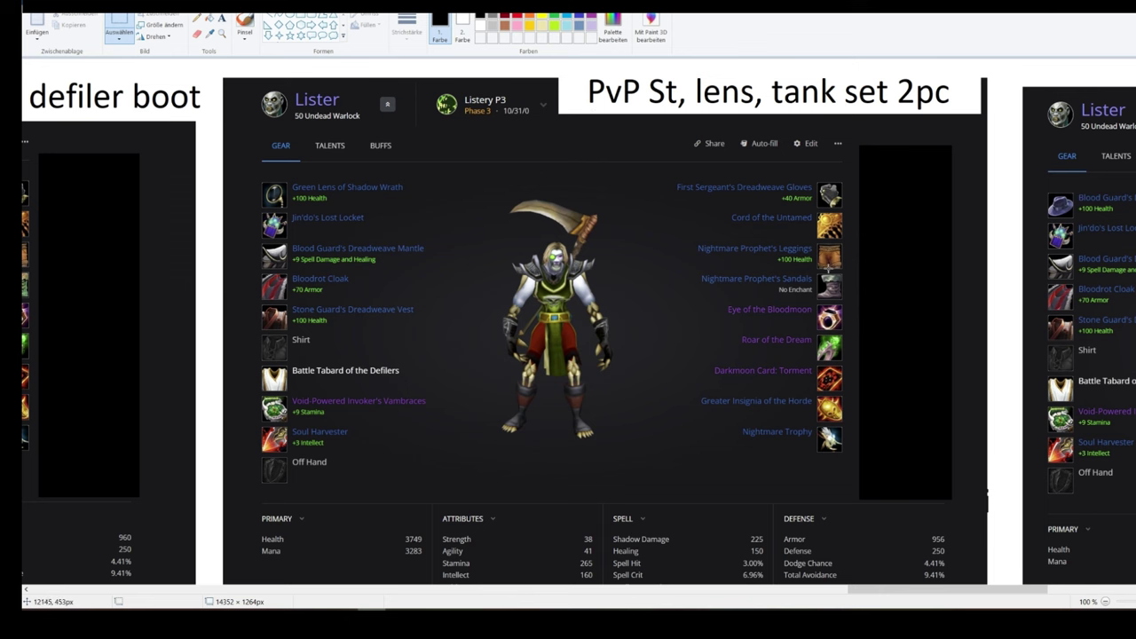
left_click_drag(850, 589, 965, 588)
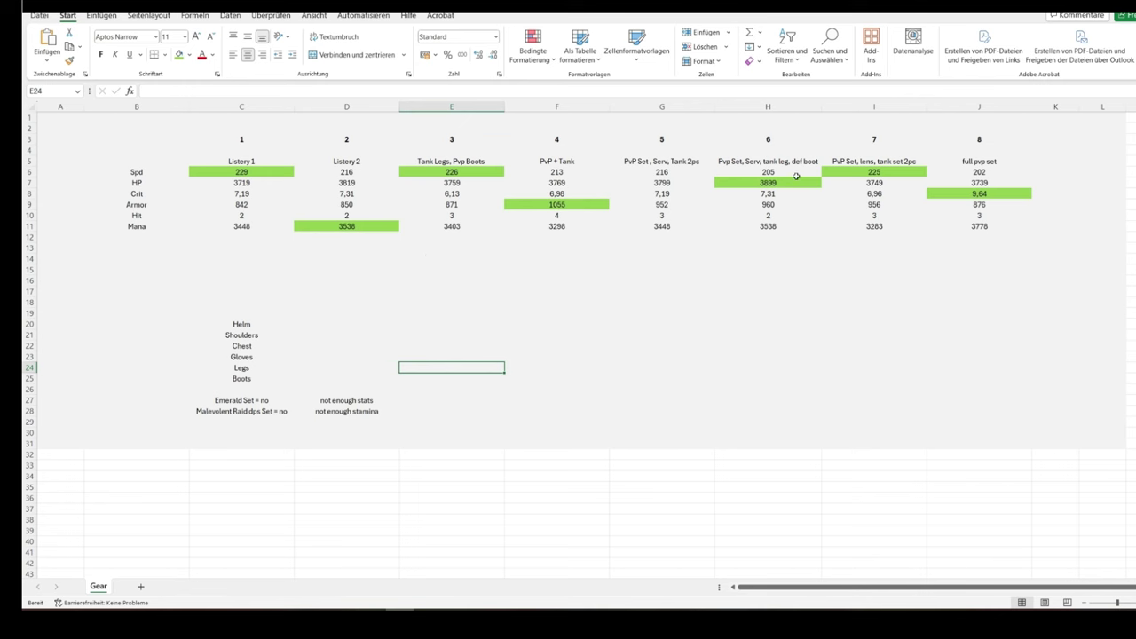
Switch to the Excel Gear sheet and review the eight numbered gear set columns.
left_click_drag(236, 139, 976, 139)
left_click(1074, 143)
left_click(153, 149)
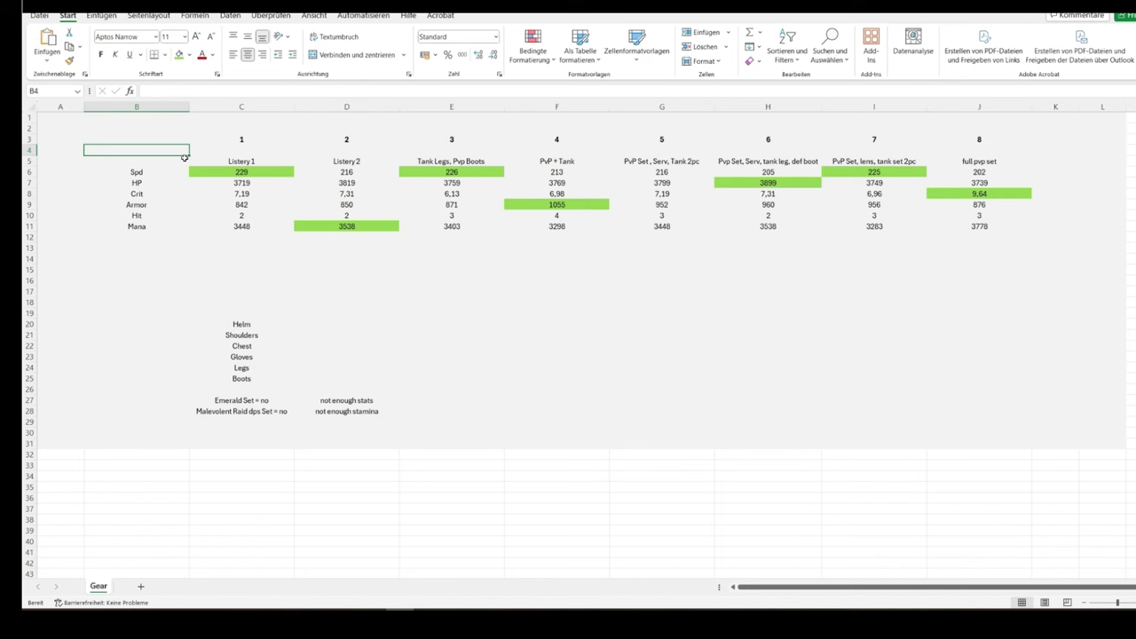
Enter the note "1 spd > 1stam" in cell D15 below the stat table.
left_click(348, 269)
type("1")
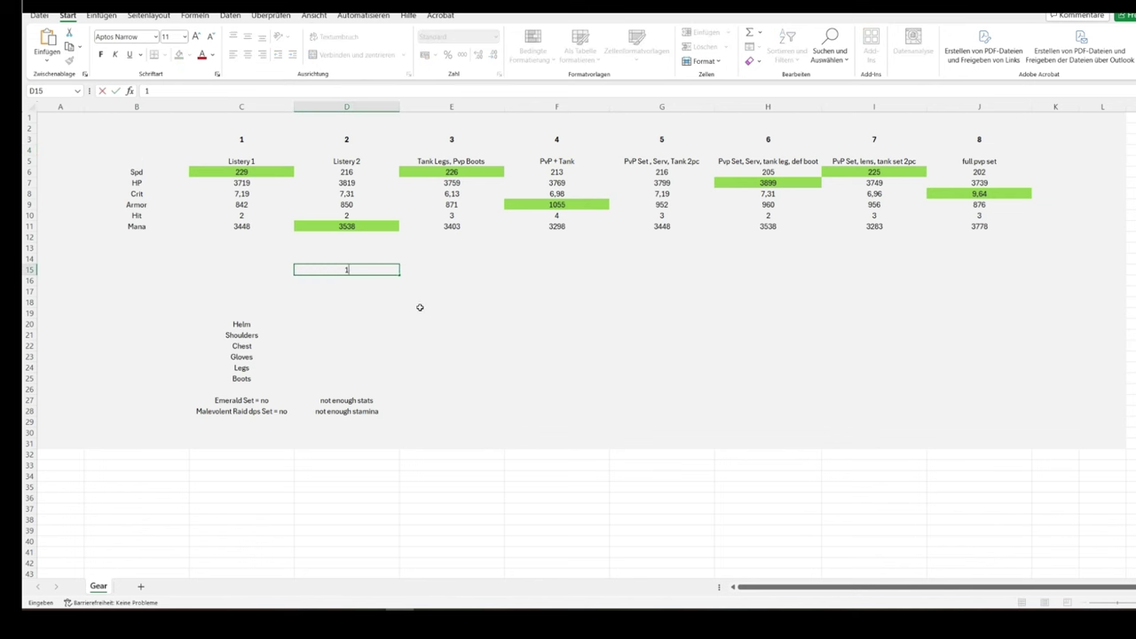
type(" spd > 1stam")
key("Return")
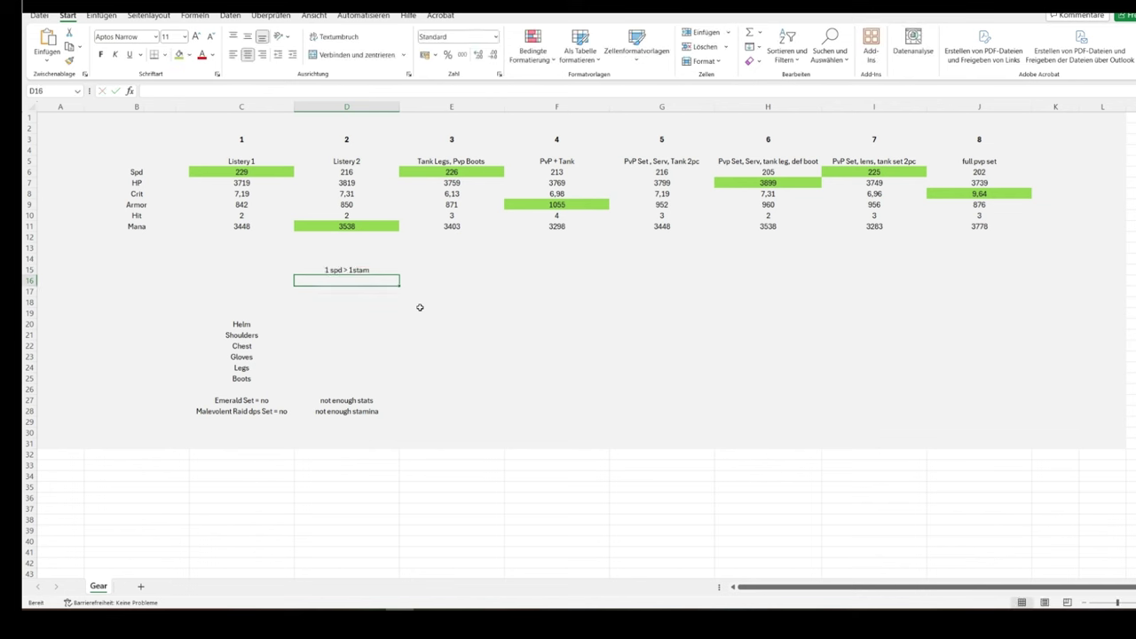
left_click(373, 270)
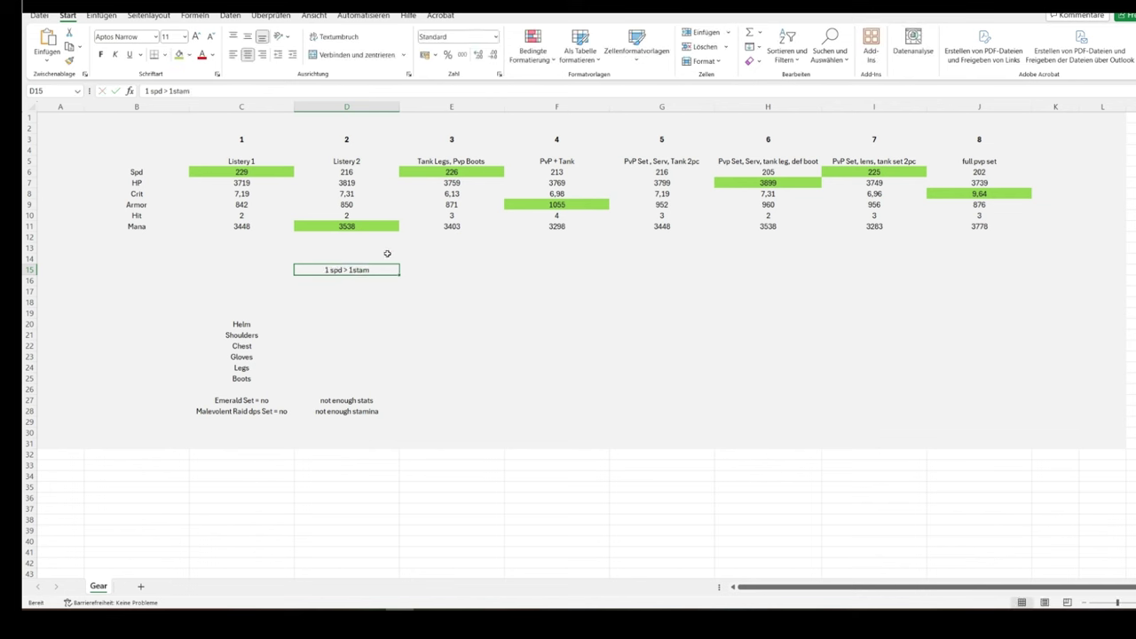
left_click(387, 255)
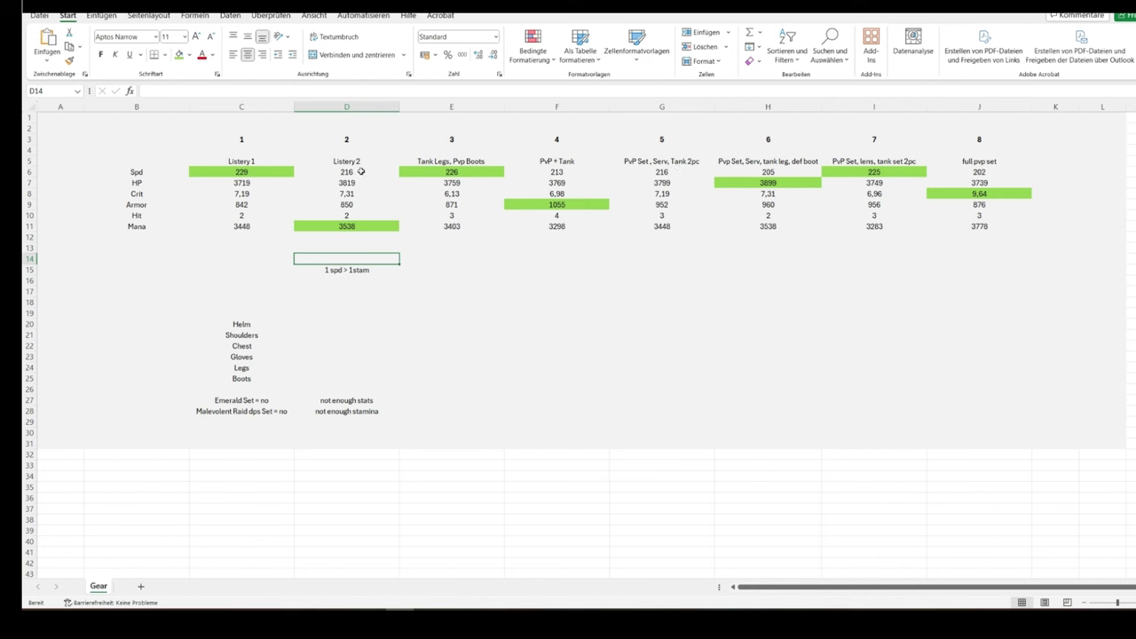
Compare the highlighted Spd values of sets 1, 3 and 7, and the HP of Listery 1 against Tank Legs, Pvp Boots.
left_click(254, 173)
left_click(462, 174)
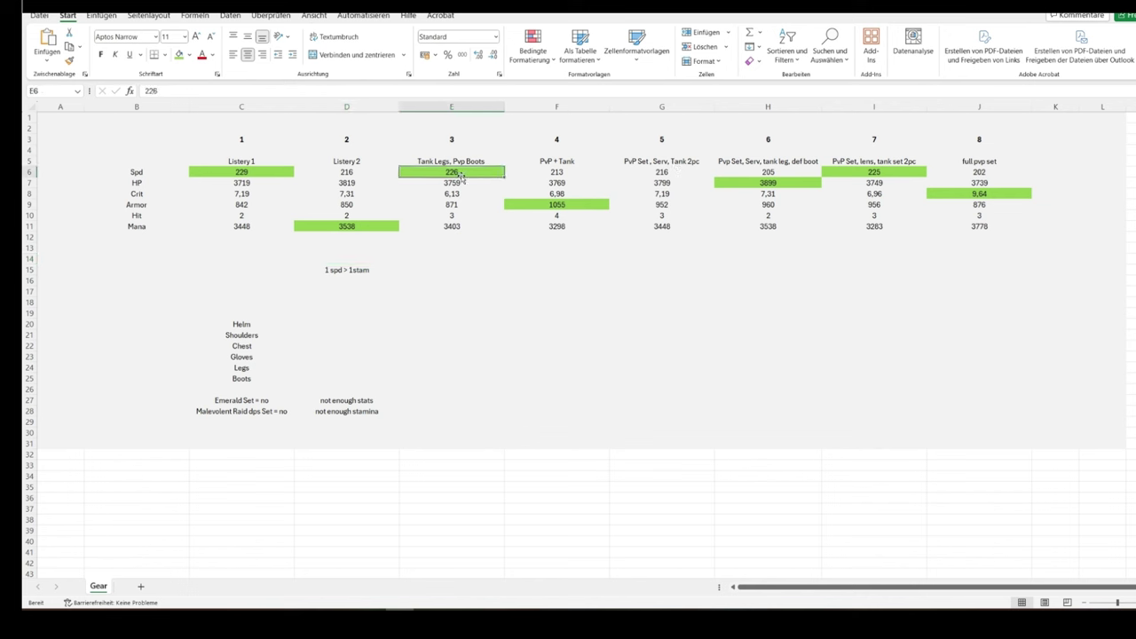
left_click(876, 174)
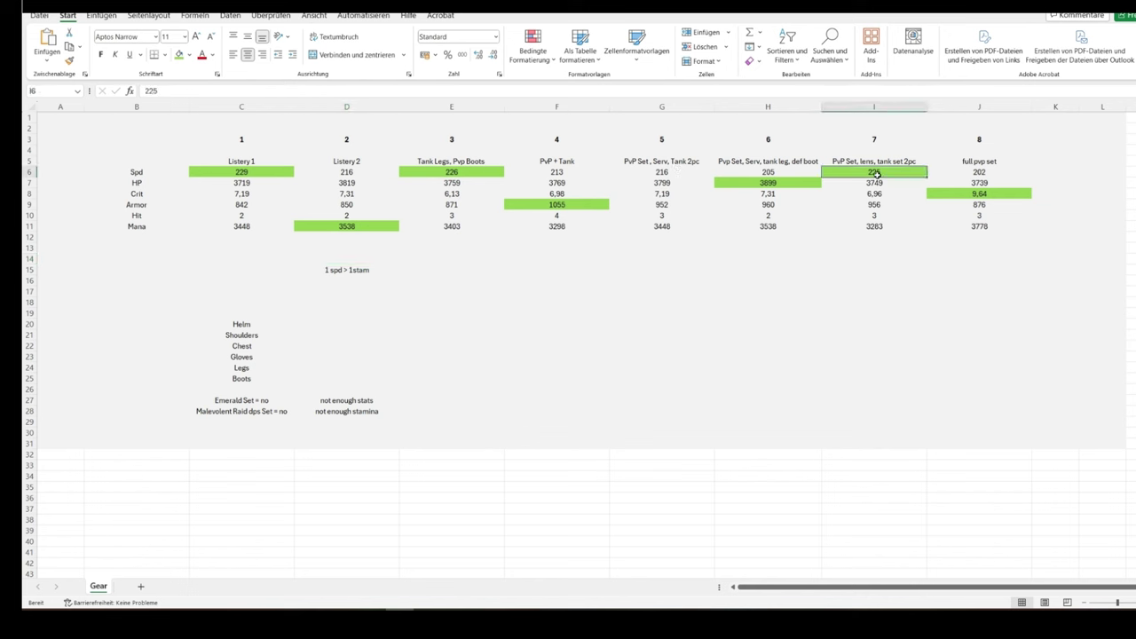
left_click(242, 183)
left_click(445, 186)
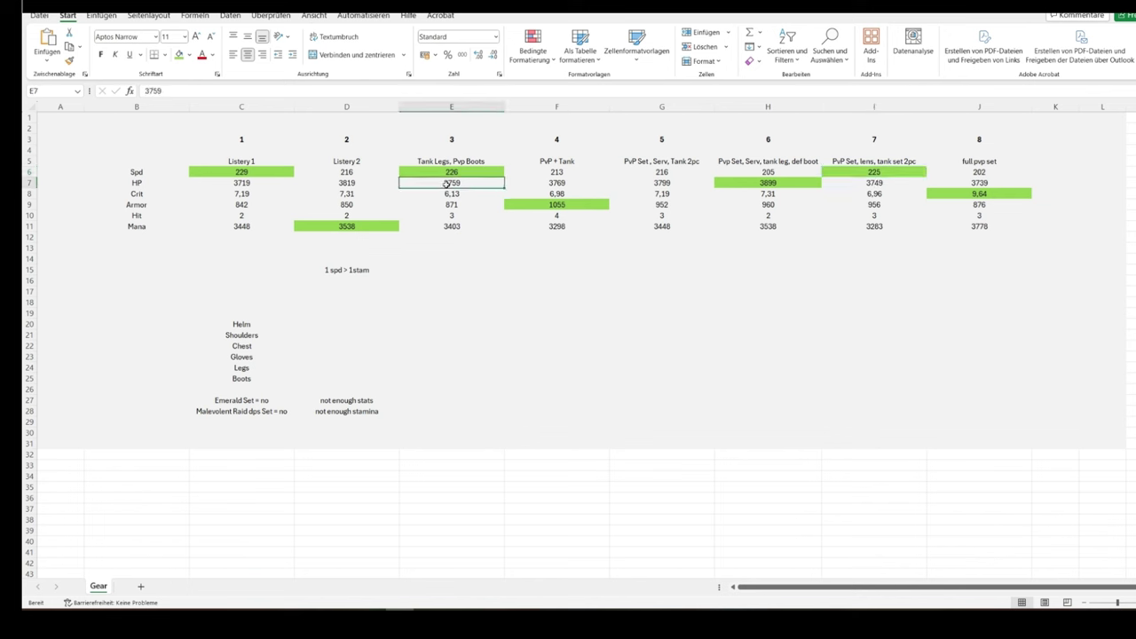
left_click(265, 180)
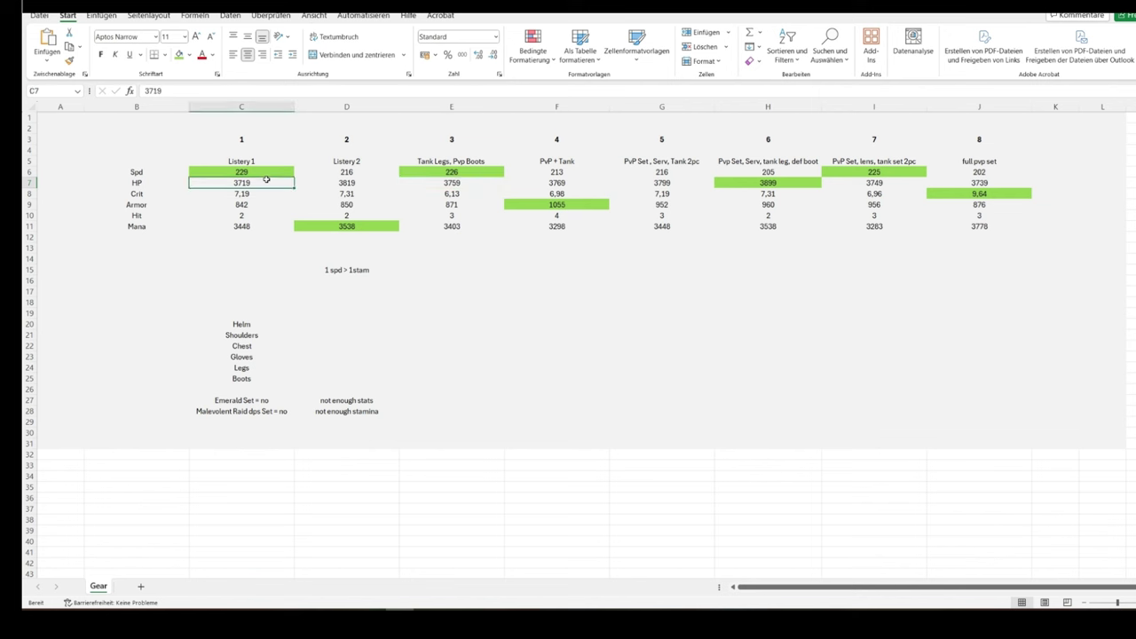
left_click(462, 173)
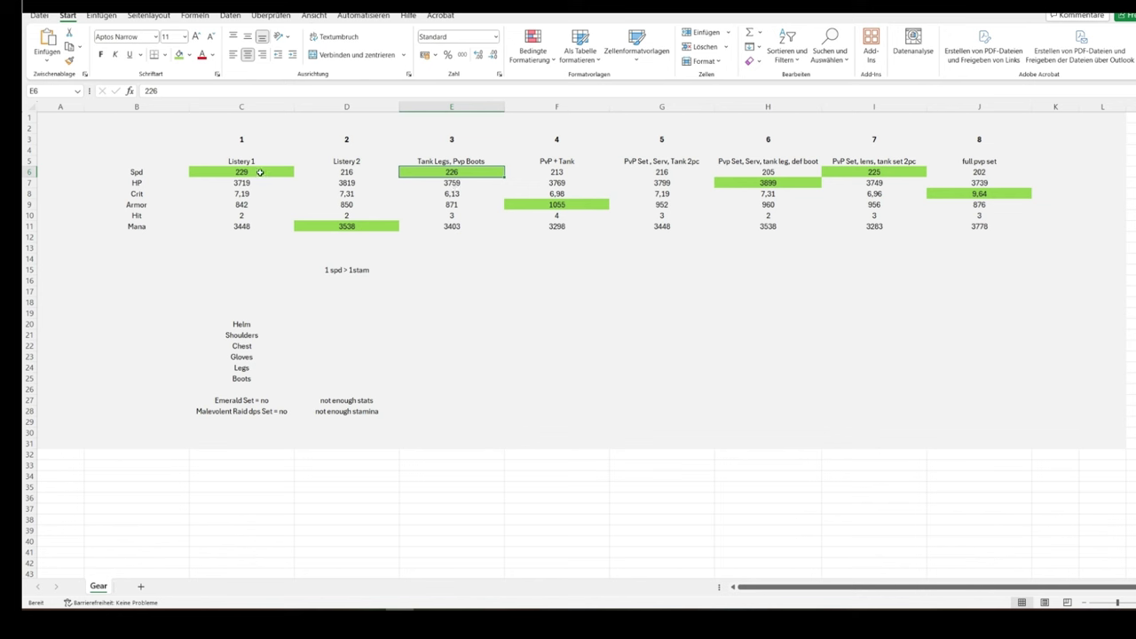
Examine the Listery 1 stat column and the stat labels, focusing on Spd, HP and Crit.
left_click_drag(240, 161, 240, 224)
left_click(242, 193)
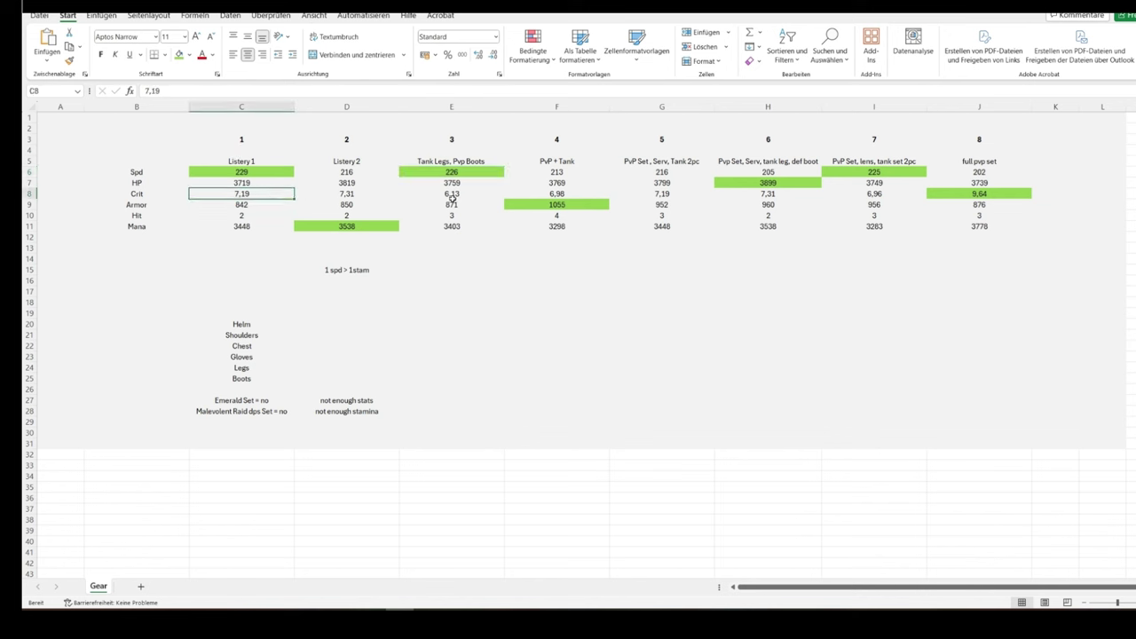
left_click_drag(147, 171, 147, 226)
left_click(156, 148)
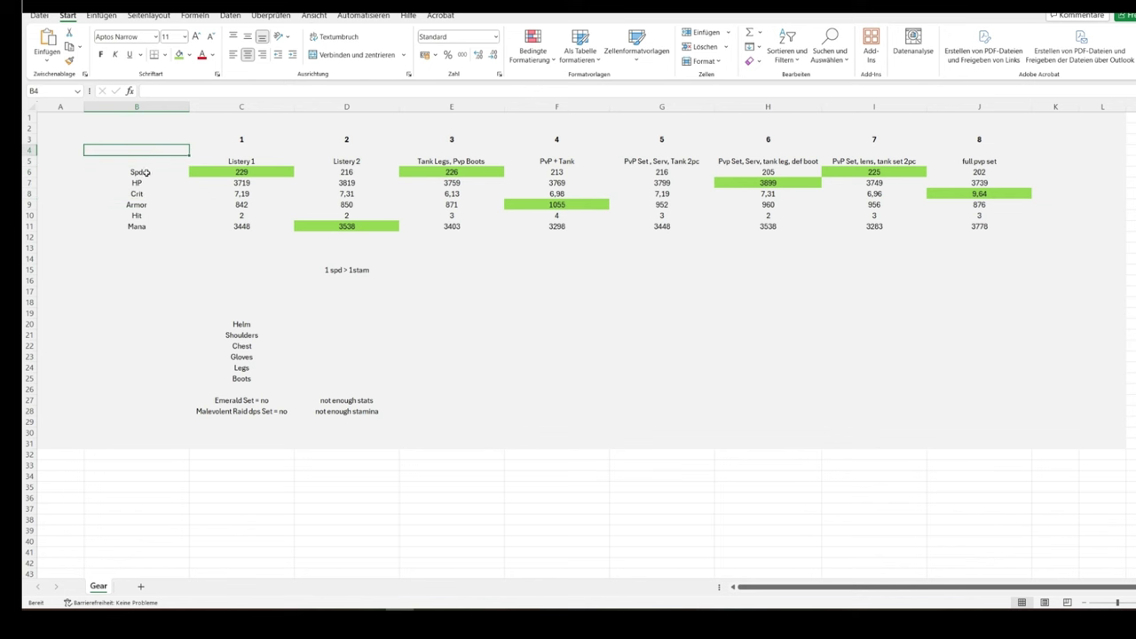
left_click(147, 172)
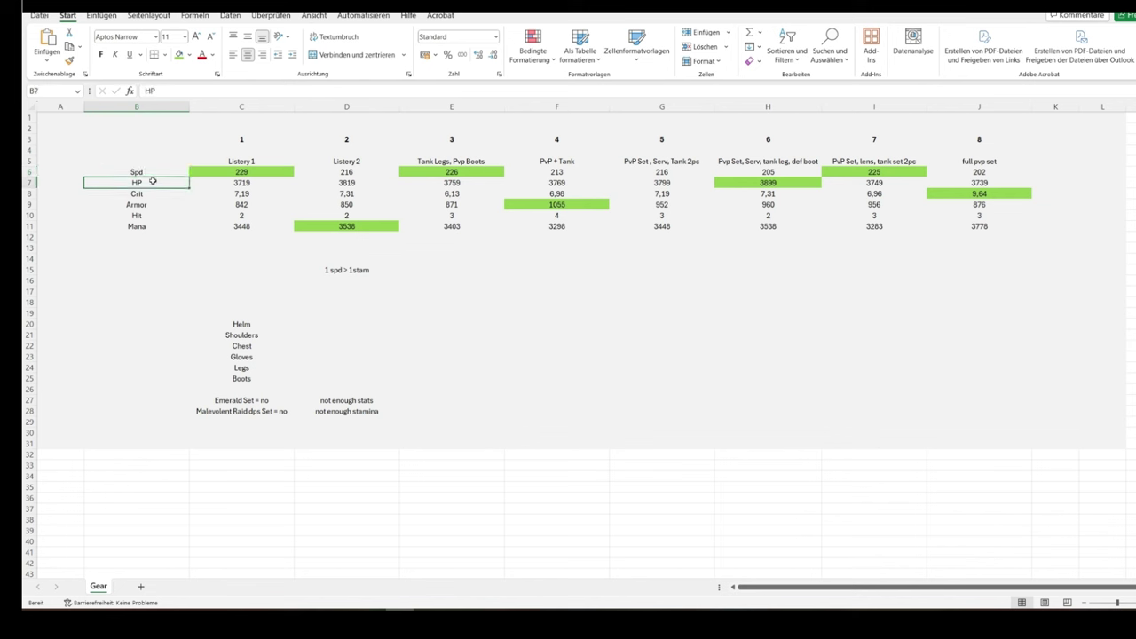
left_click(153, 196)
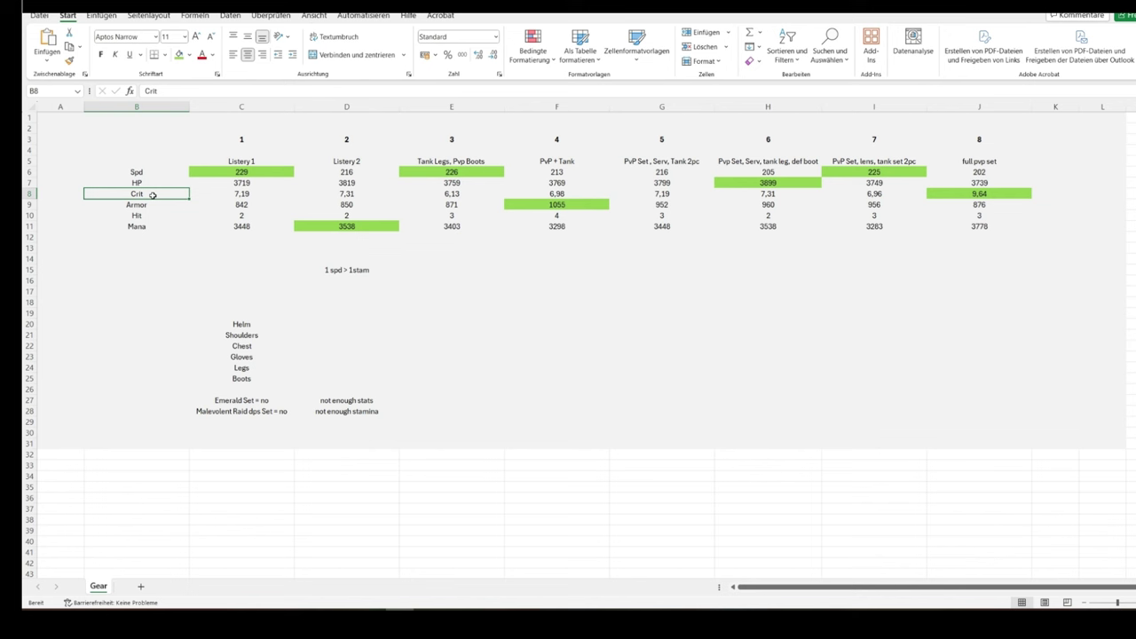
Compare the Crit values of sets 1 to 7 with the full pvp set, and check that set's Spd against its Crit.
left_click_drag(229, 195, 887, 196)
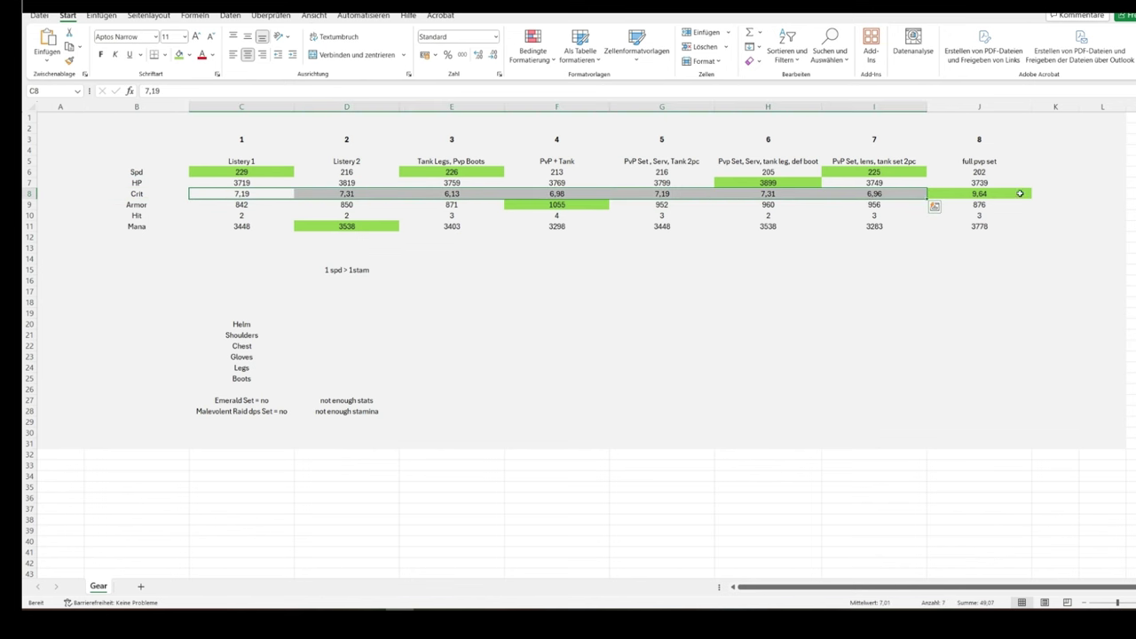
left_click(1009, 155)
left_click(1005, 193)
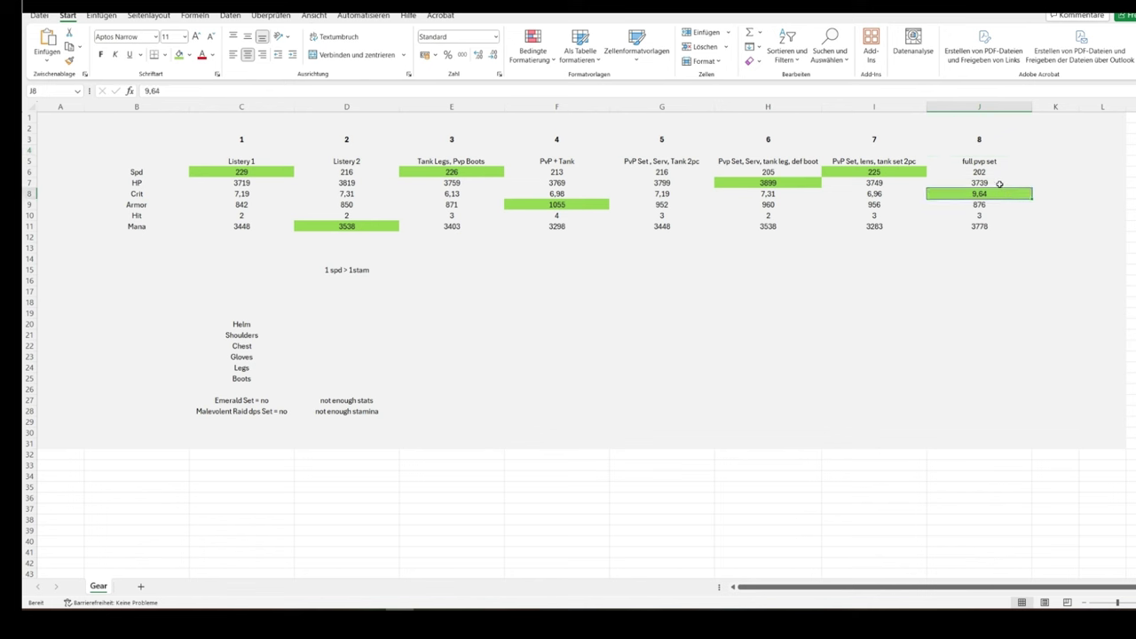
left_click(995, 172)
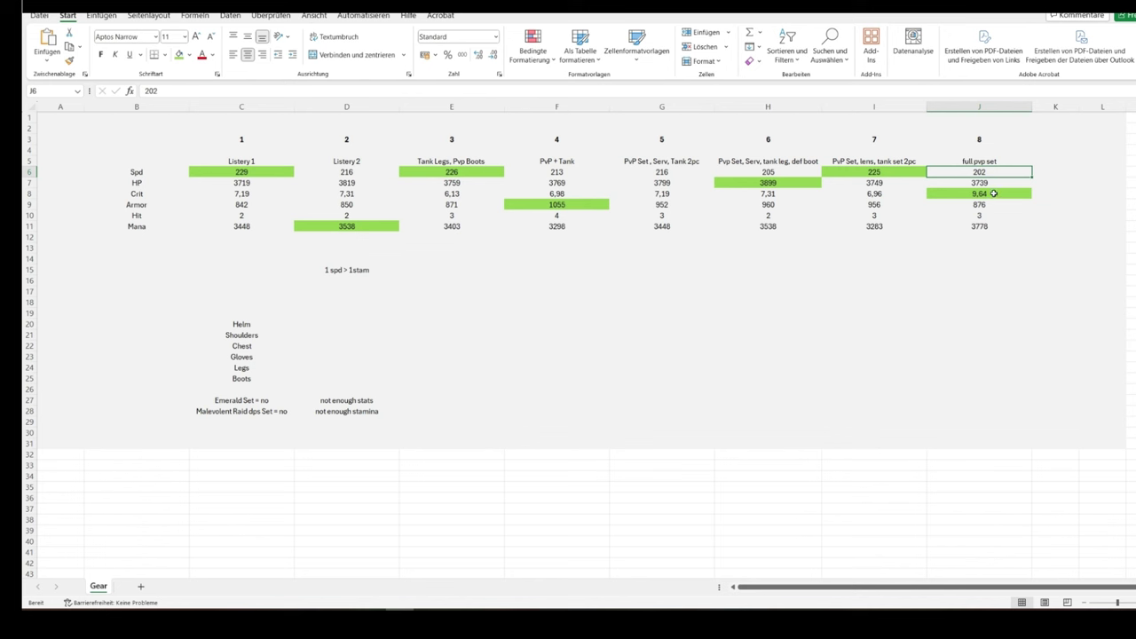
left_click(993, 194)
Examine the full pvp set's Armor, the Hit row across all sets, and the Mana row.
left_click_drag(998, 204, 952, 218)
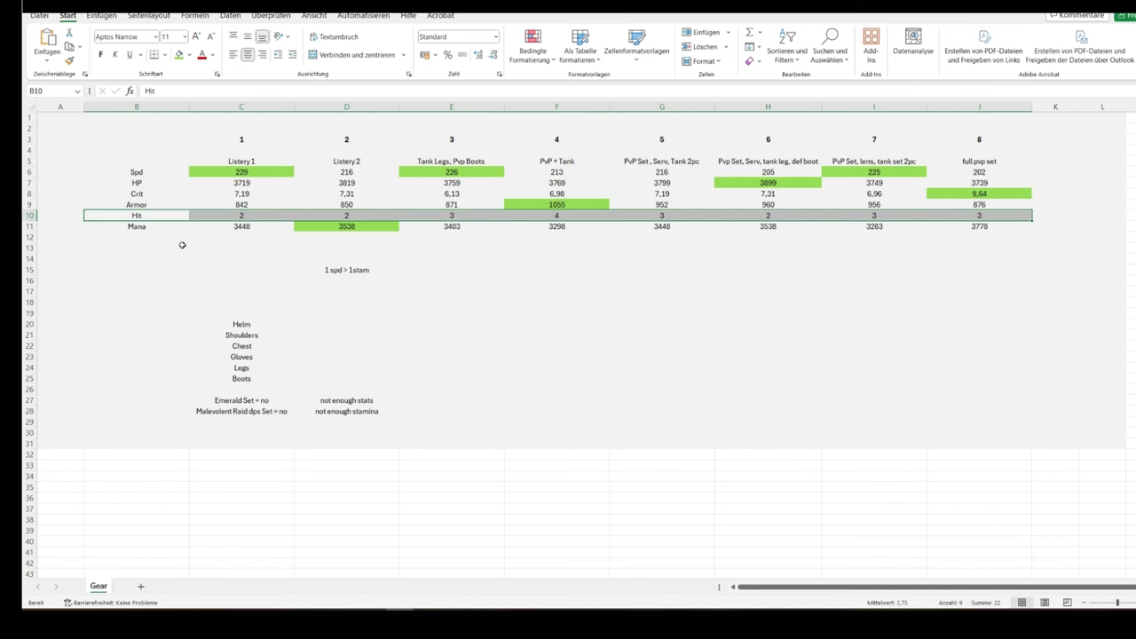
left_click(136, 229)
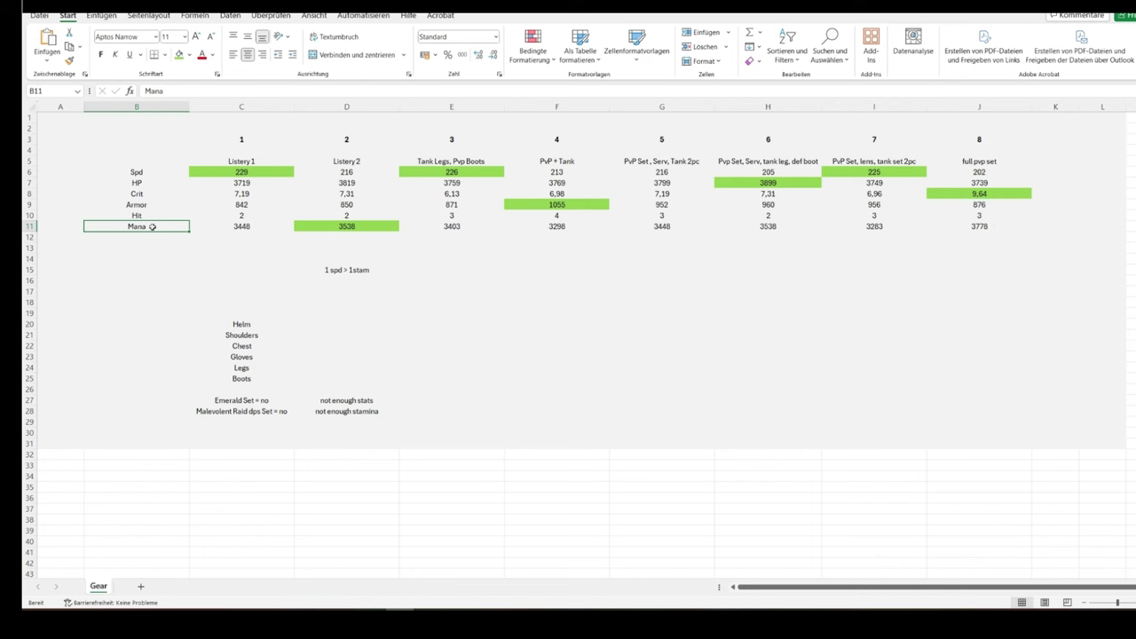
left_click(409, 240)
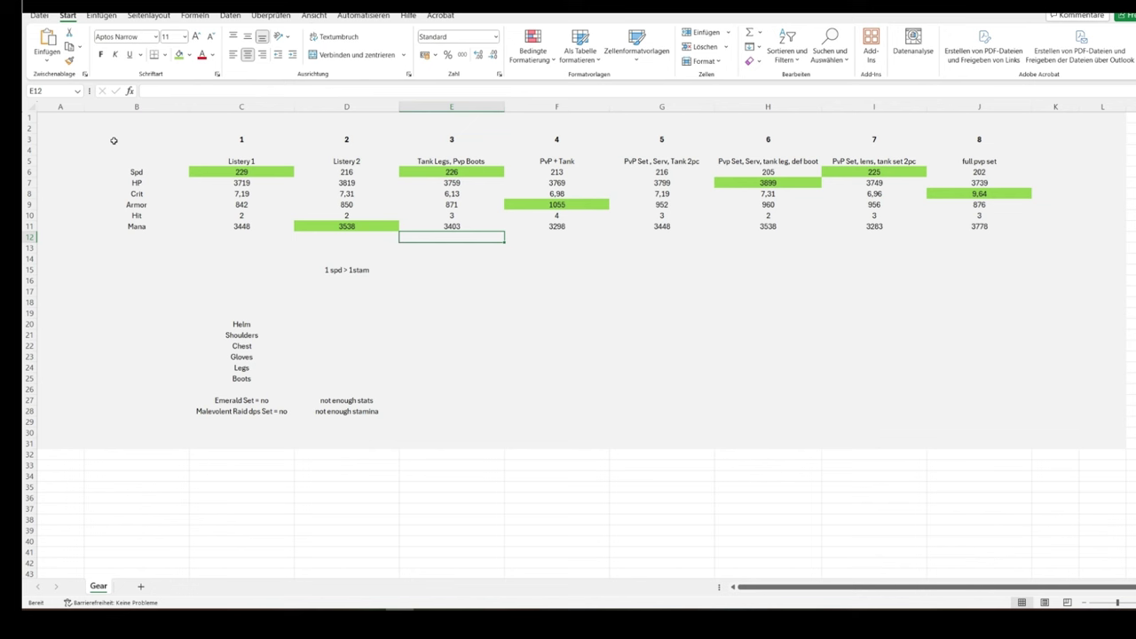
left_click(698, 274)
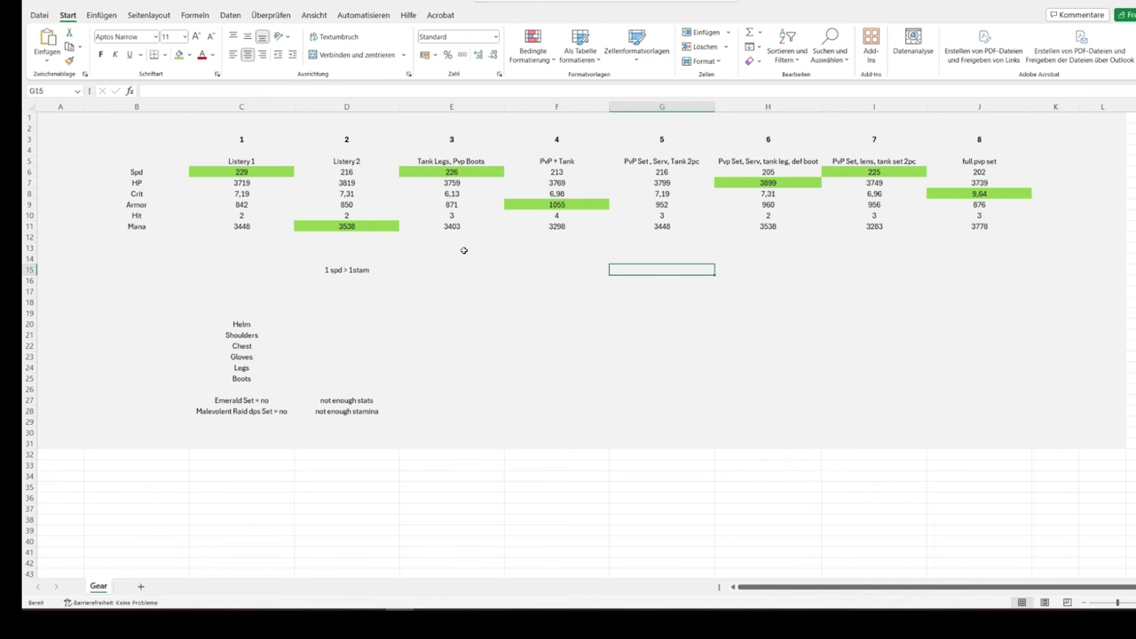
left_click(480, 278)
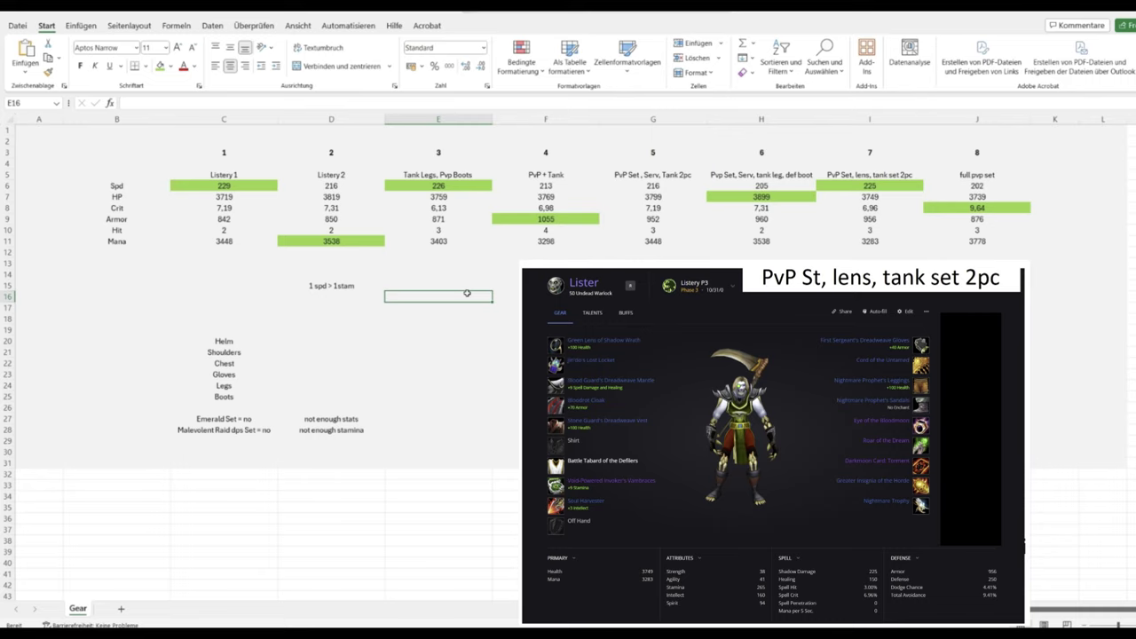
left_click(580, 316)
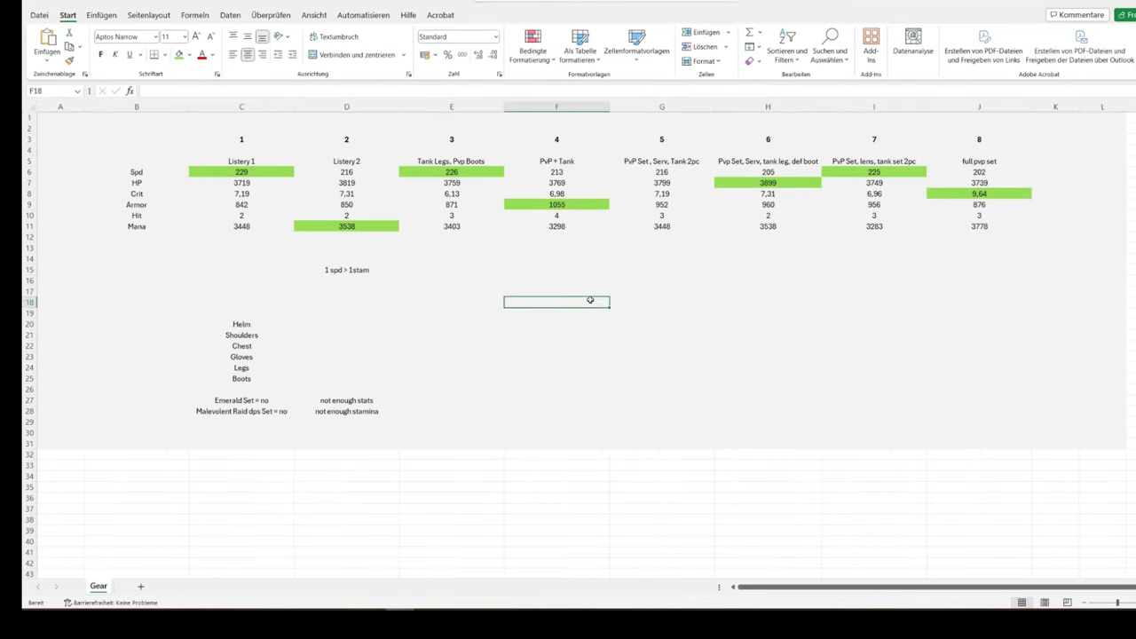